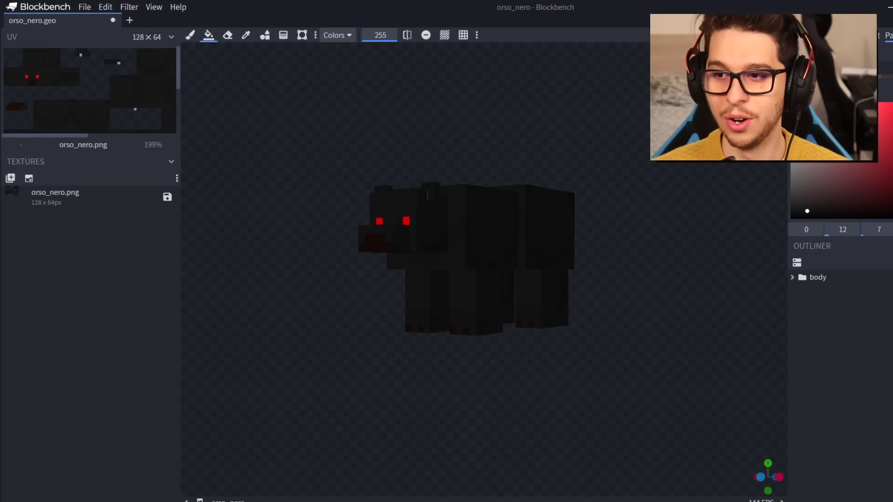
Save the black bear model orso_nero
scroll(529, 217, up, 1)
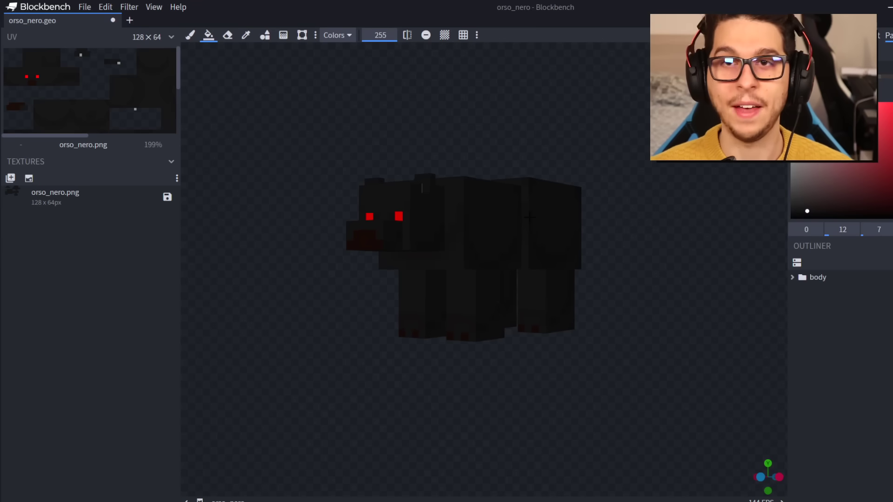
click(86, 7)
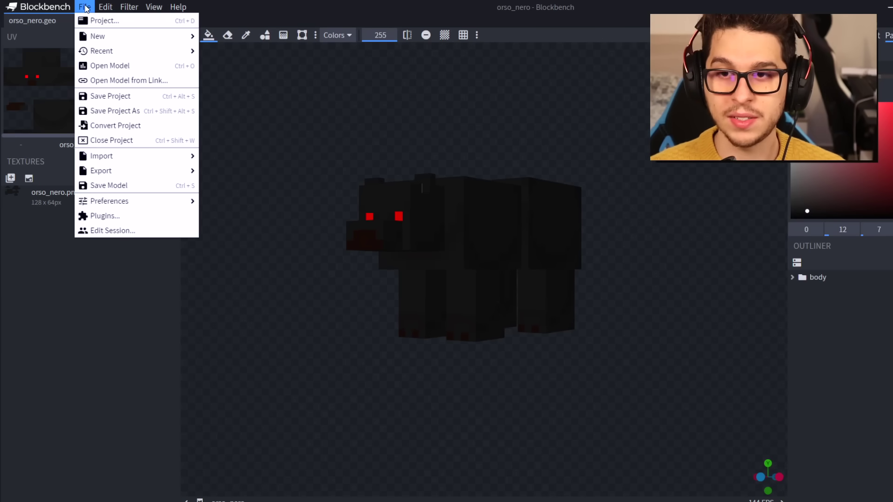
click(122, 185)
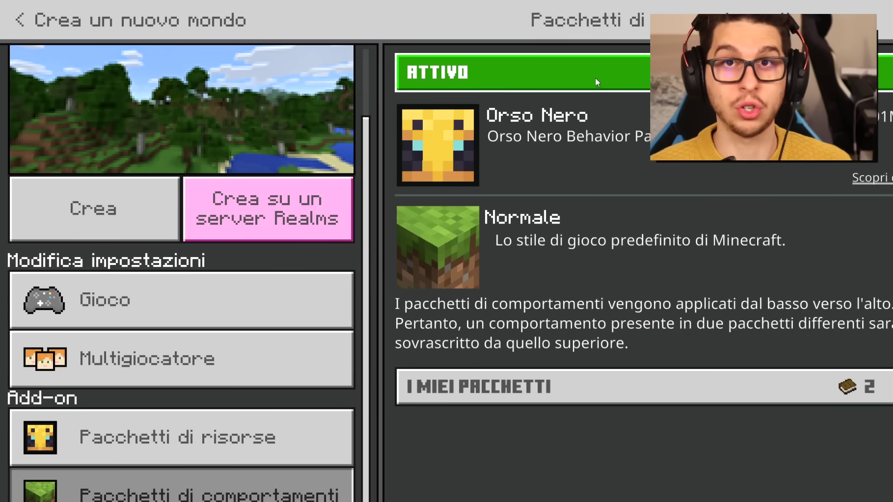
Switch to Minecraft with the Orso Nero behavior pack, search the creative inventory for "orso" and put the spawn egg in the first hotbar slot
click(593, 70)
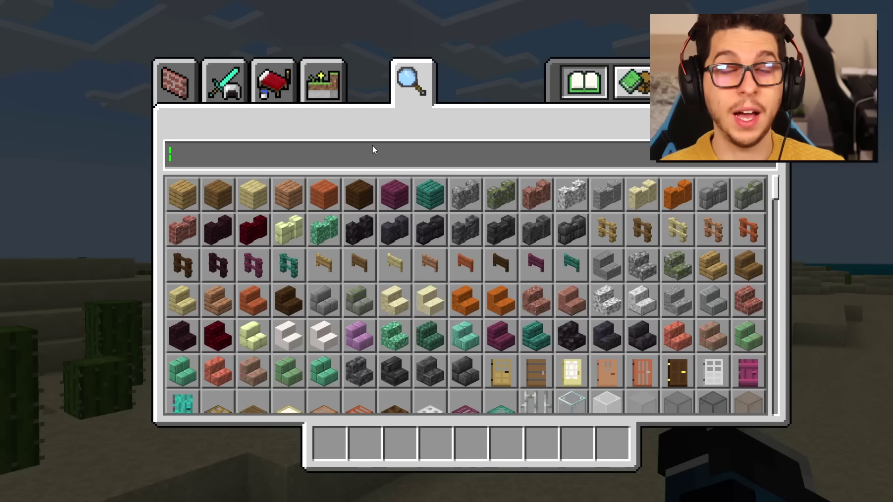
text(orso)
click(228, 194)
click(338, 440)
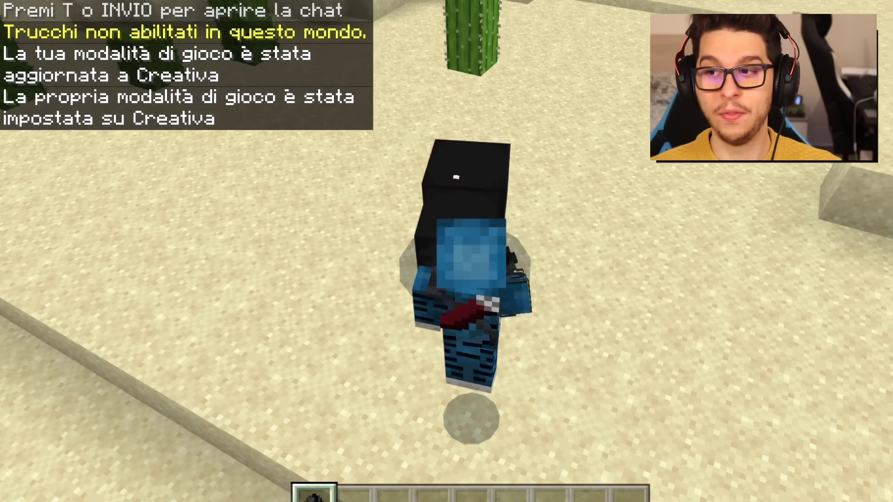
Examine the spawned black bear in the desert world, switching between third-person and first-person camera views
scroll(471, 264, down, 1)
key(F5)
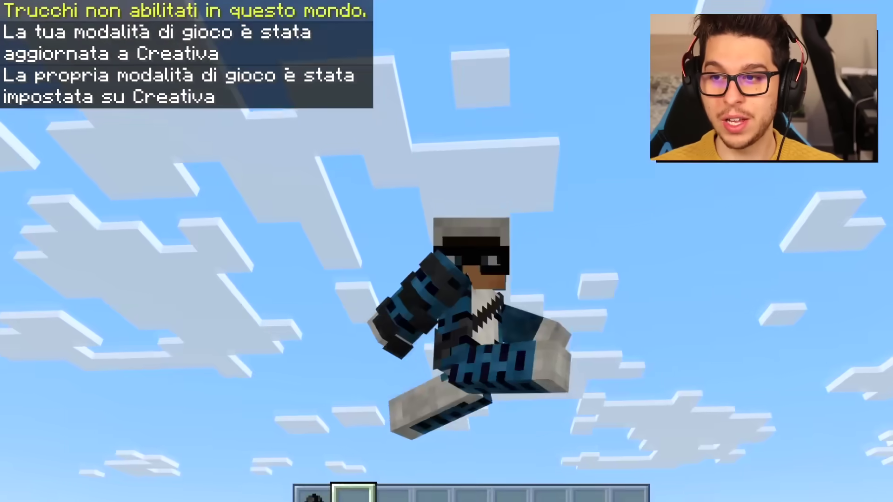
key(F5)
key(s)
key(w)
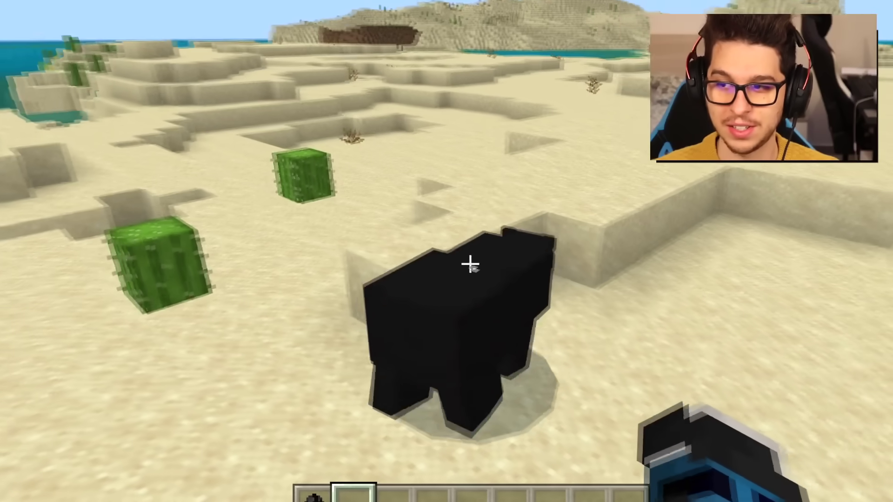
key(d)
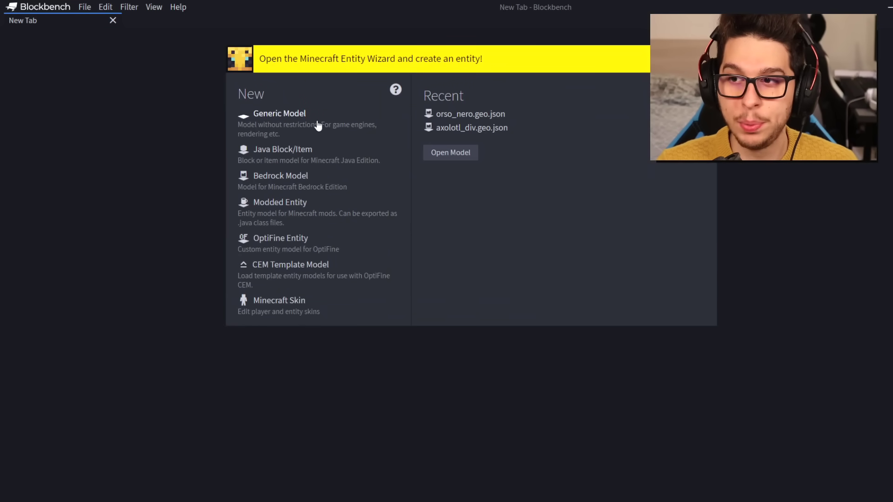
Switch to Blockbench and create a new Generic Model project with the file name Puzzino
click(318, 126)
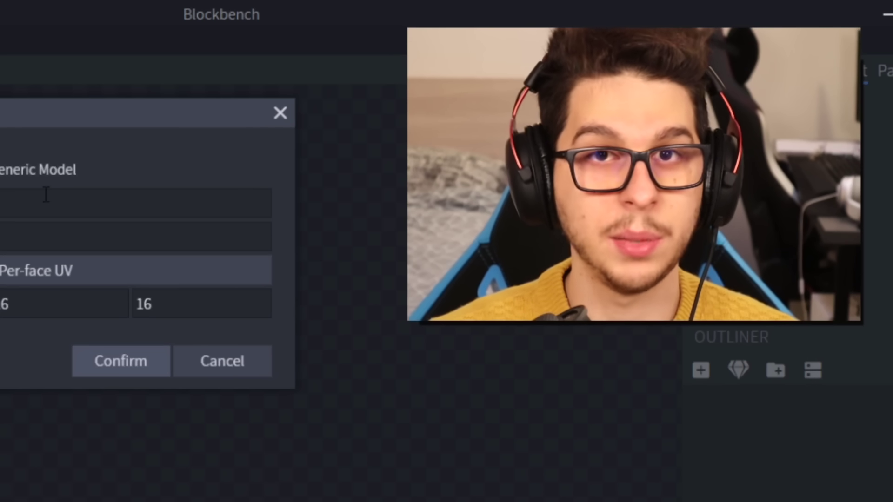
text(Puzzi)
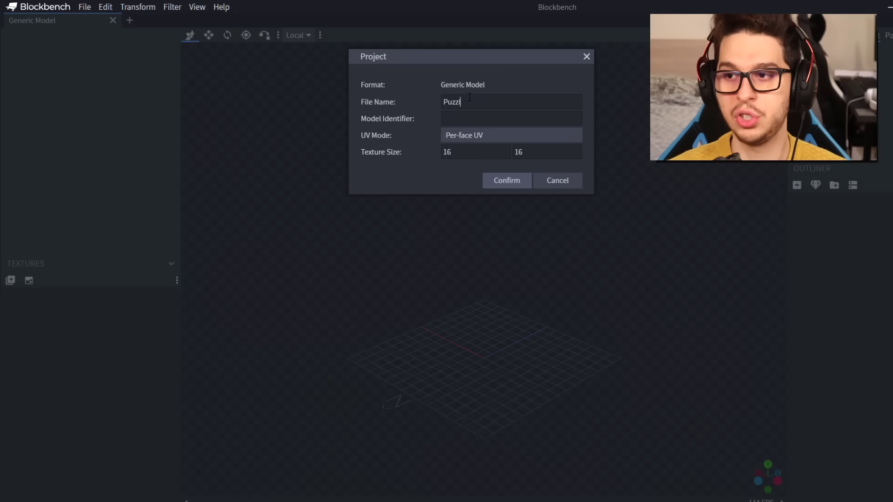
key(Return)
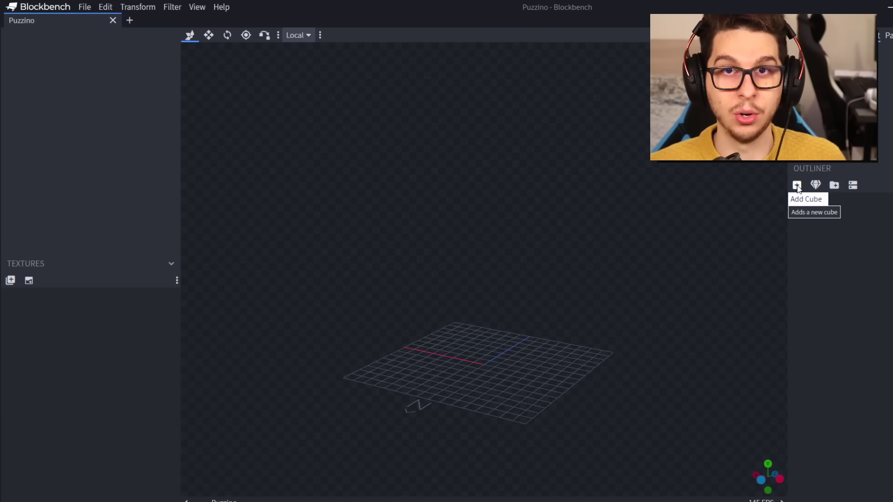
Add a group containing a cube and name it Hitbox
click(834, 185)
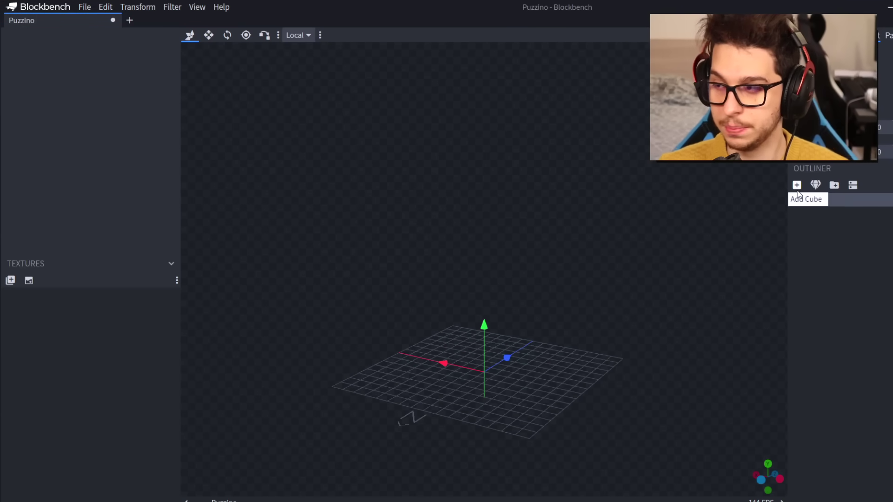
click(797, 191)
double_click(819, 213)
text(Hitbox)
key(Return)
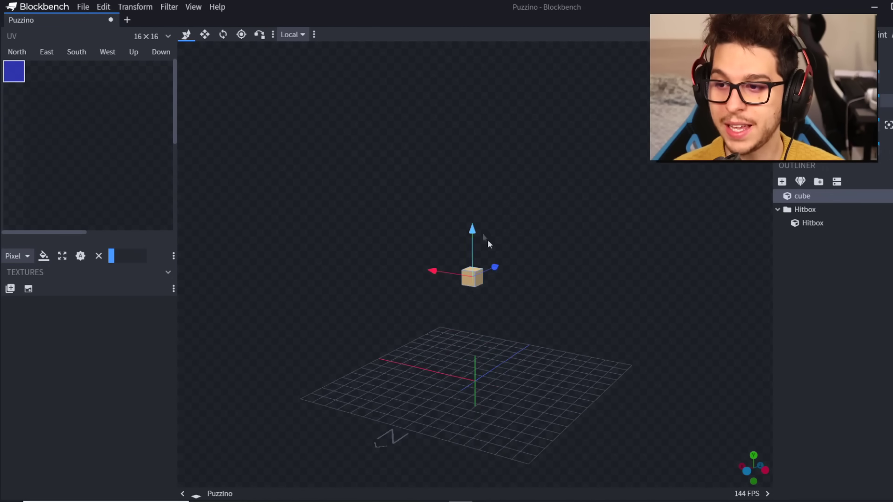
Raise the separate ungrouped cube slightly higher above the grid
scroll(470, 287, up, 5)
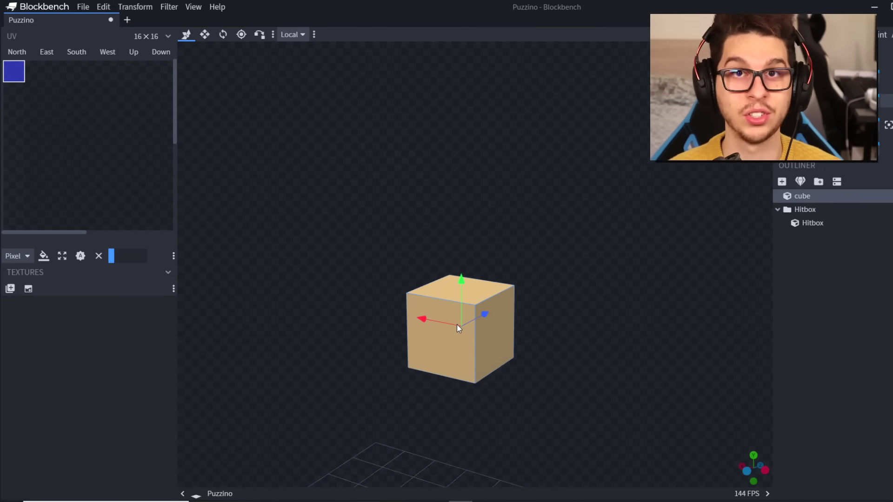
scroll(551, 333, up, 1)
drag(550, 334, 550, 325)
drag(464, 295, 470, 253)
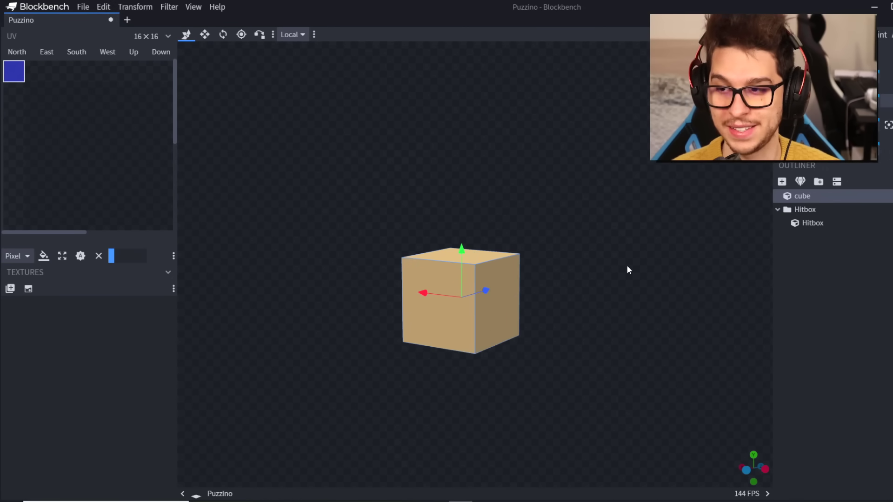
Create a top-level group named Mostro and place the Testa cube inside it
click(818, 182)
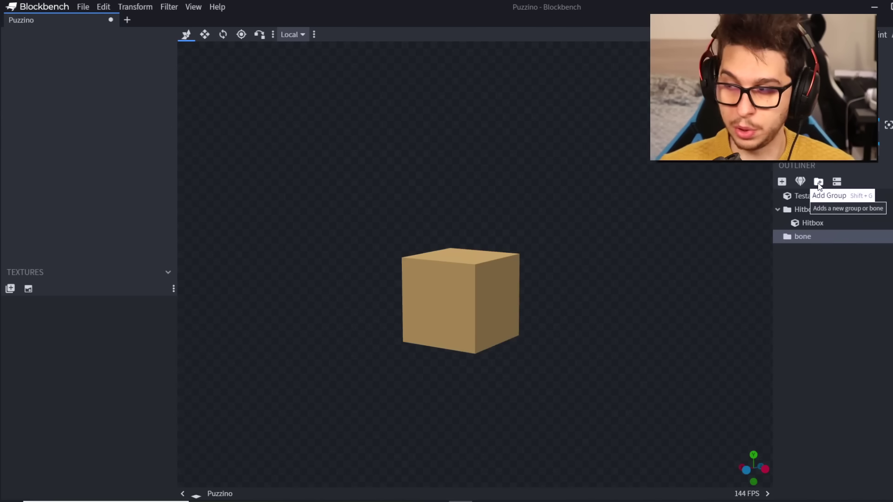
drag(803, 237, 801, 198)
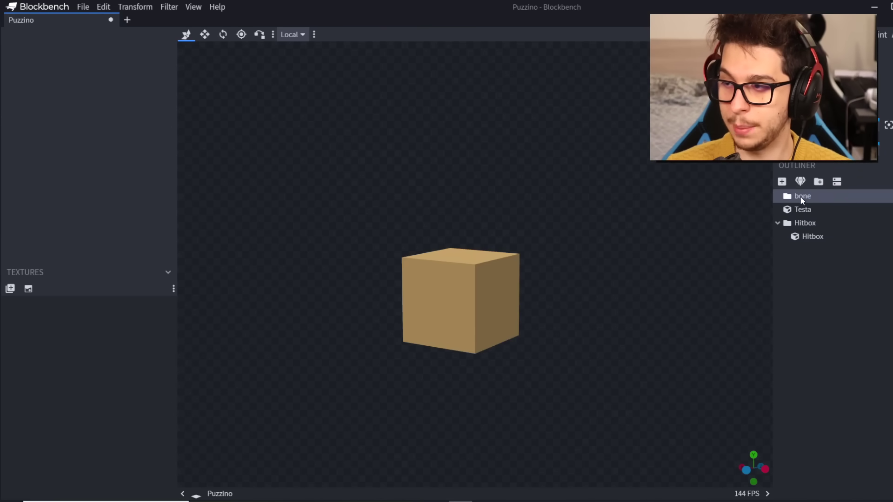
double_click(800, 196)
text(Mostro)
key(Return)
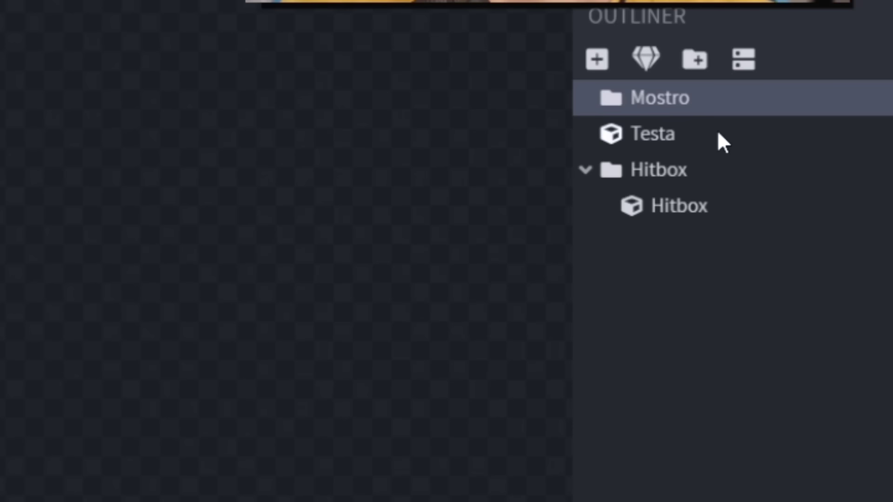
drag(653, 135, 652, 99)
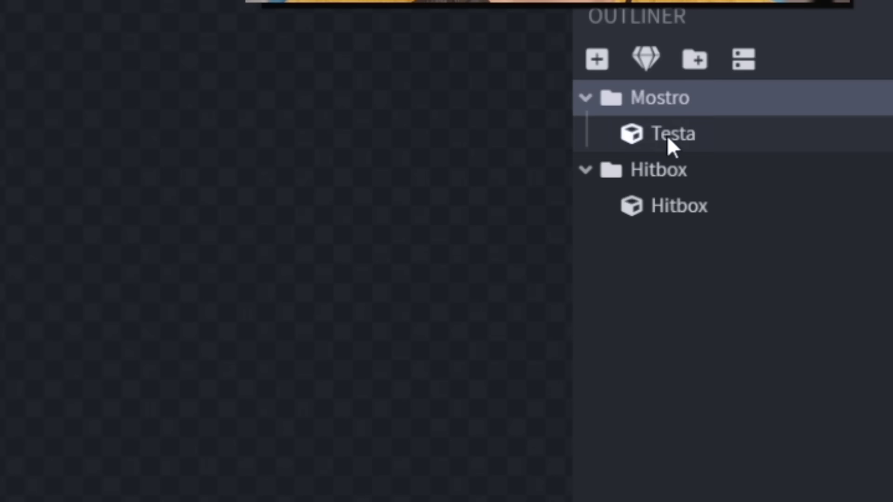
Add a group named Testa inside Mostro and nest the Testa cube in it
click(692, 65)
drag(833, 222, 818, 211)
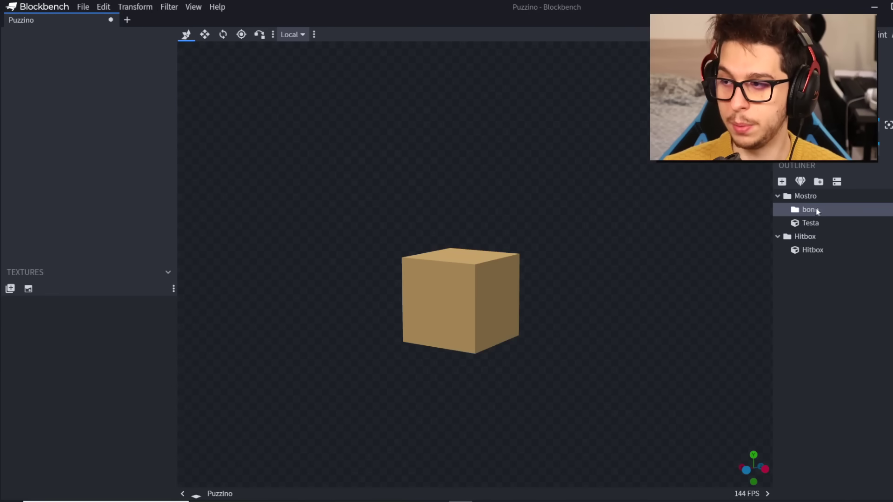
double_click(809, 209)
text(Testa)
key(Return)
drag(814, 223, 814, 211)
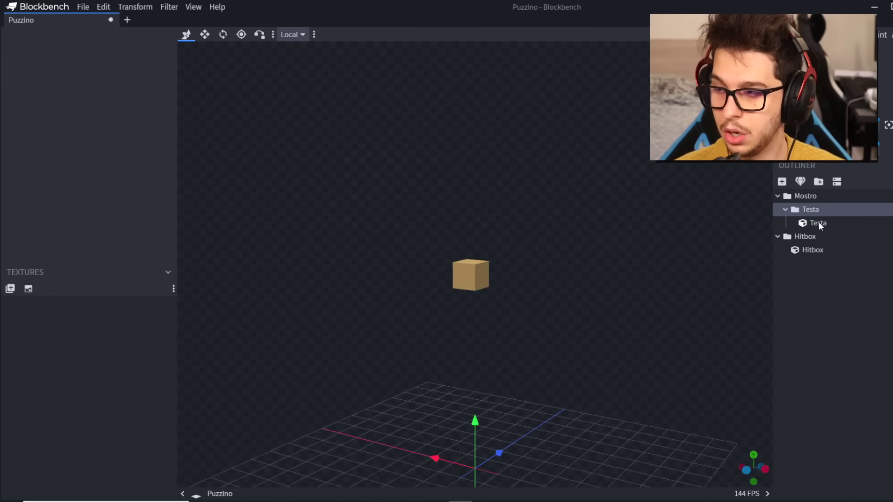
Enlarge the Testa cube along all axes, making its north face about 3 by 3 units
click(819, 222)
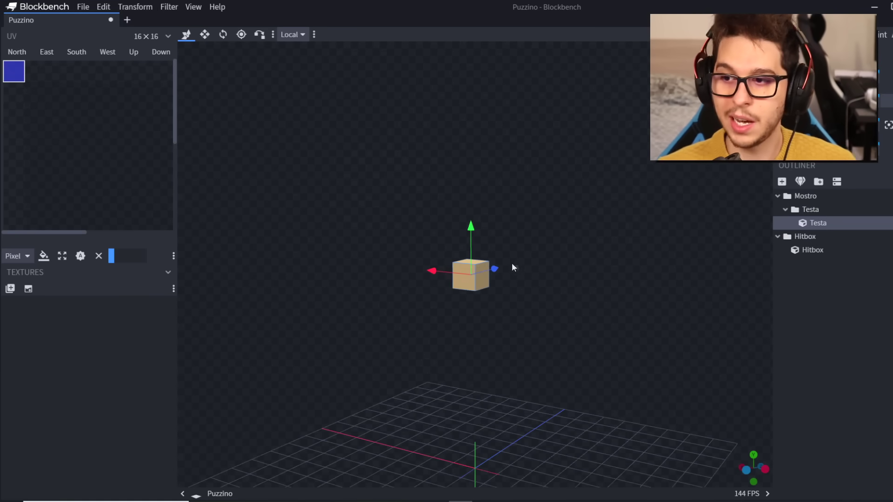
scroll(553, 275, up, 4)
click(204, 34)
drag(467, 239, 465, 139)
drag(510, 230, 535, 233)
drag(468, 236, 404, 253)
drag(501, 240, 529, 249)
Move the Testa cube's pivot point beneath the centre of the cube and test rotation about it
drag(757, 482, 768, 500)
key(p)
drag(475, 311, 479, 247)
drag(460, 281, 492, 283)
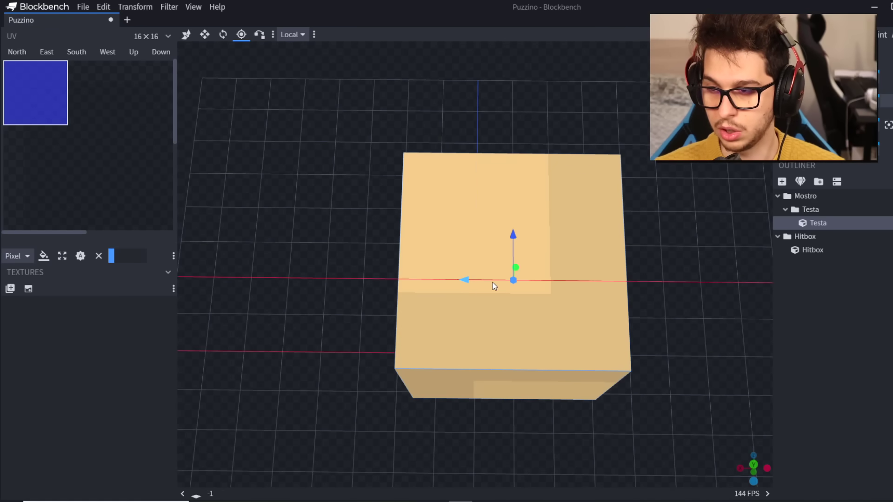
drag(753, 469, 419, 272)
scroll(419, 272, down, 5)
drag(750, 473, 602, 328)
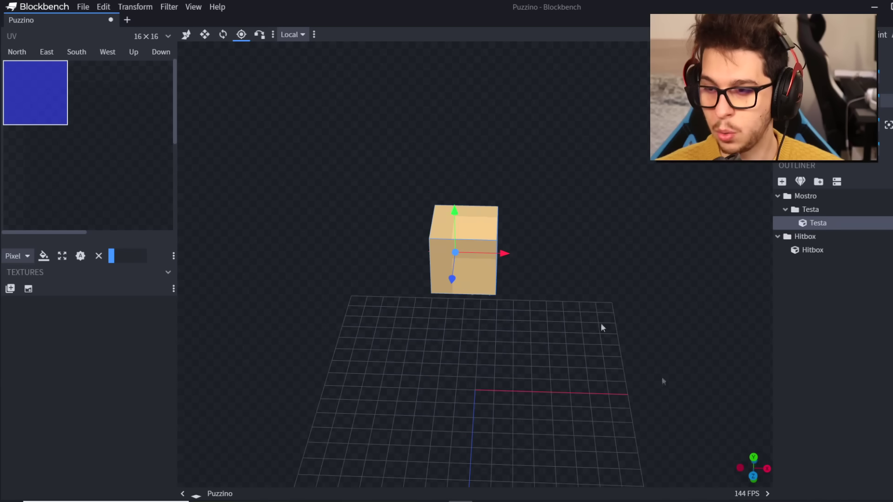
key(r)
drag(453, 238, 475, 244)
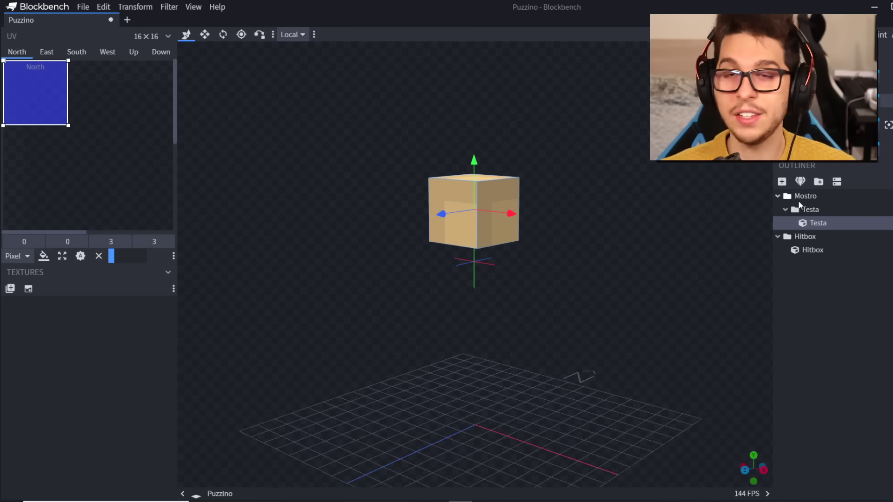
Add a group named Bocca inside the Testa group and create a new cube in it
click(819, 181)
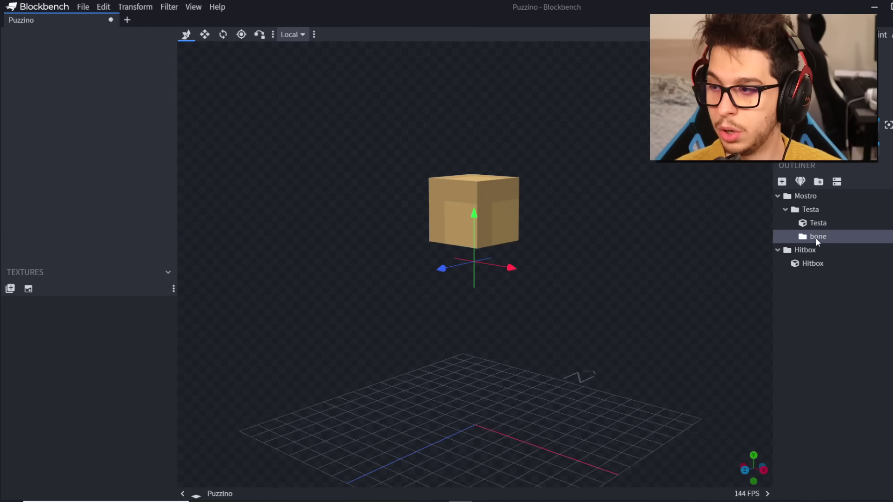
double_click(818, 236)
text(Bocca)
key(Return)
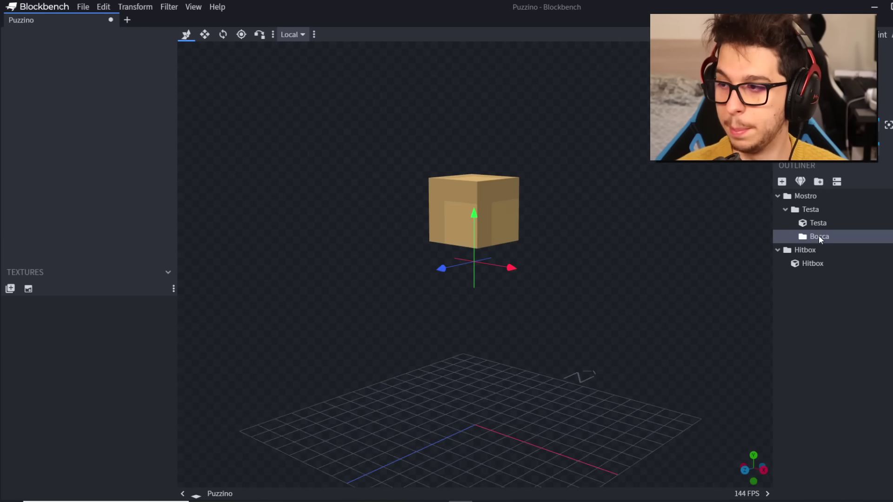
click(782, 181)
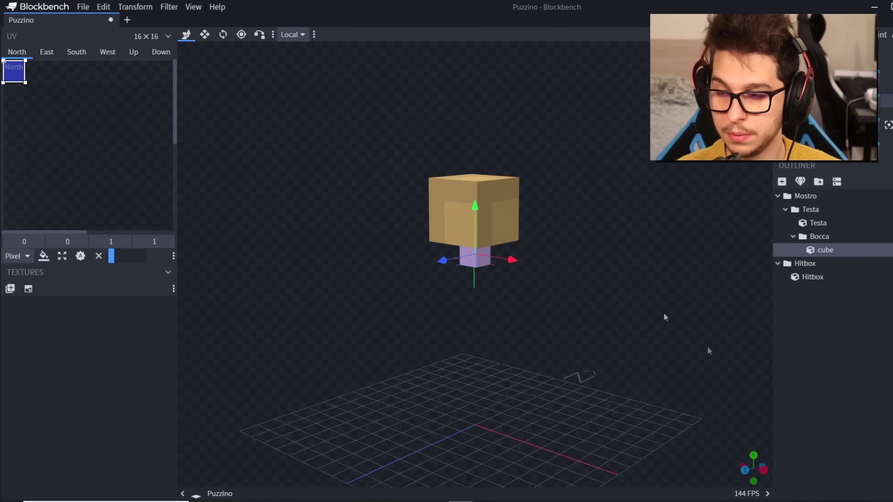
Widen the cube in the Bocca group along the X axis to about 3 units
click(205, 34)
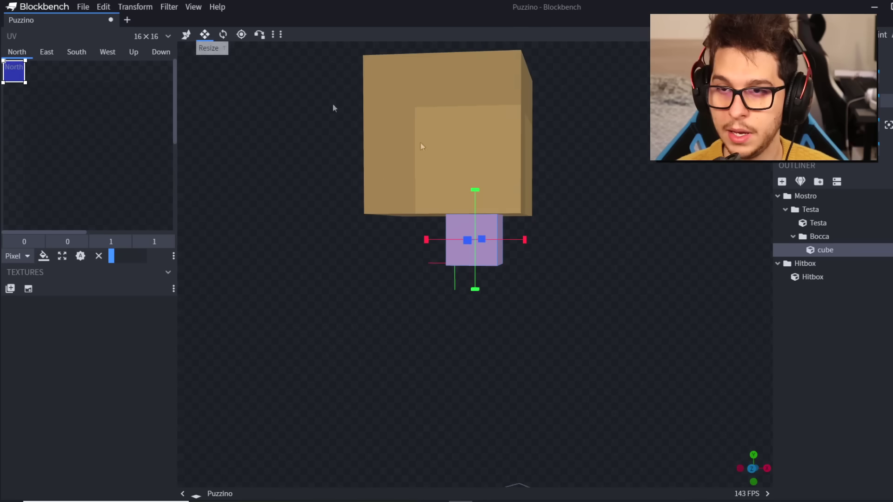
drag(524, 239, 551, 240)
drag(452, 240, 430, 239)
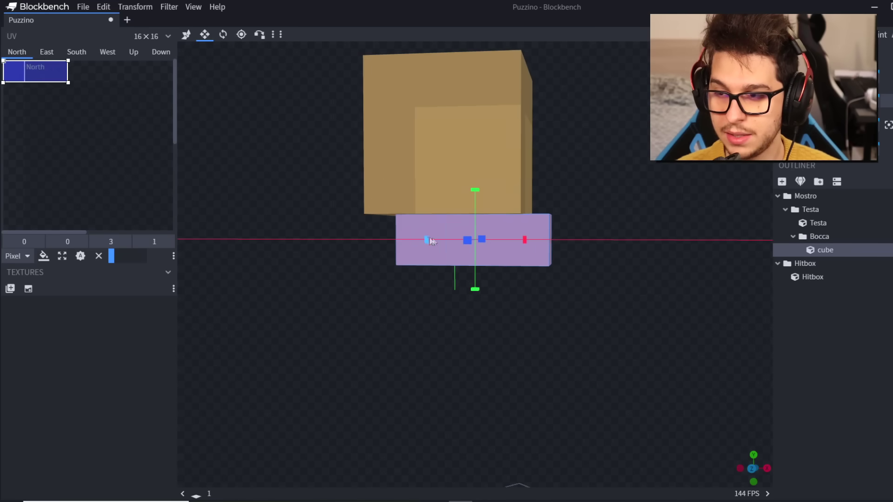
Move the Bocca cube directly against the underside of the Testa cube, aligning it with the head's sides
click(186, 34)
drag(523, 239, 492, 242)
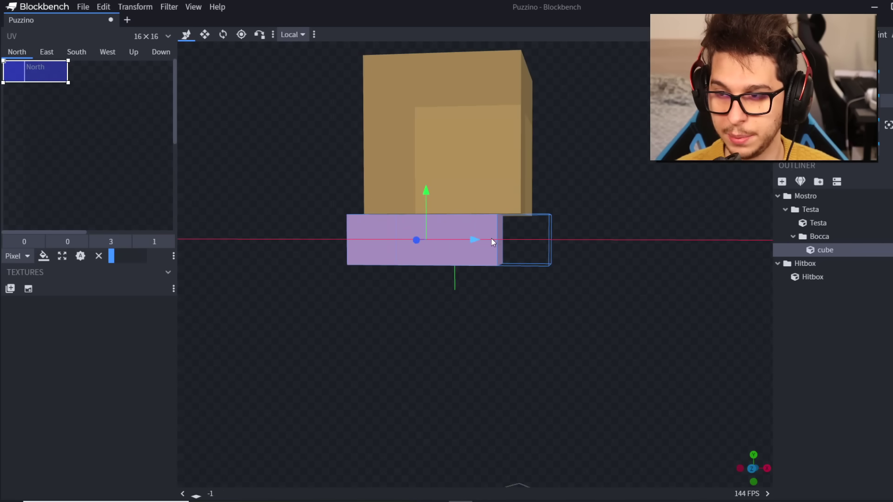
drag(518, 205, 518, 191)
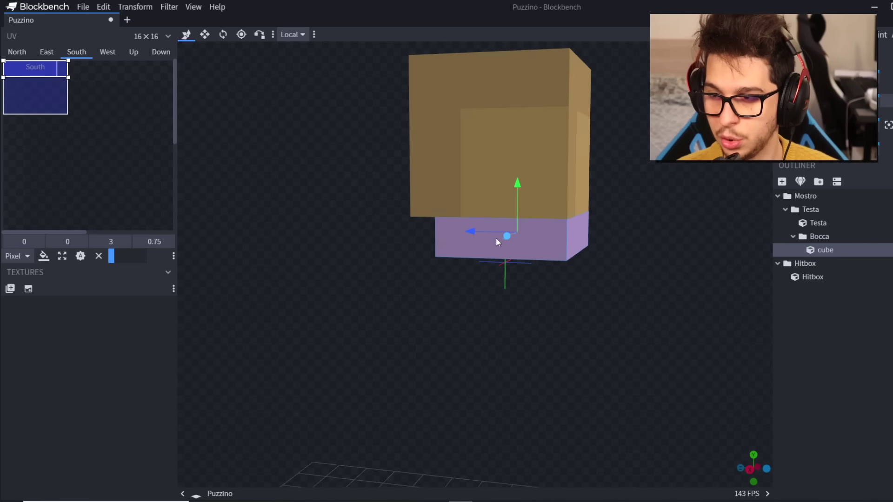
drag(490, 232, 467, 231)
mouse_move(748, 454)
mouse_down()
mouse_move(719, 454)
mouse_move(773, 455)
mouse_move(742, 455)
mouse_up()
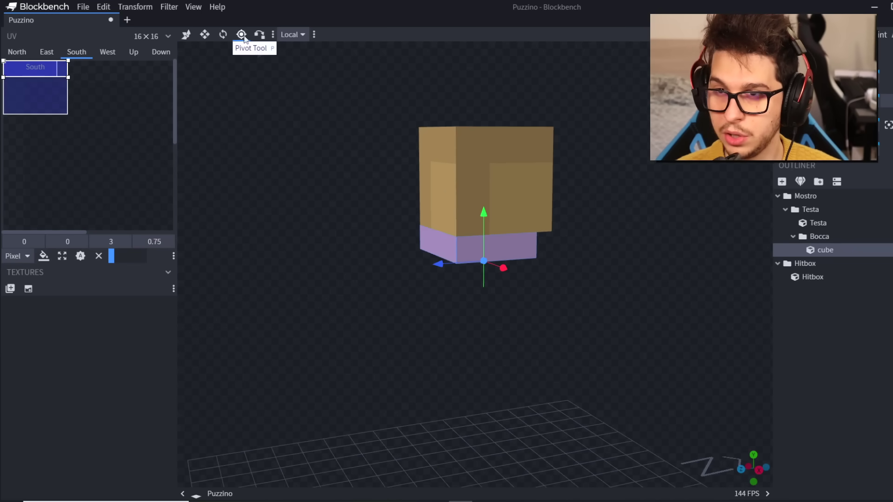
Move the Bocca cube's pivot point up into the cube and activate the Rotate tool
click(242, 35)
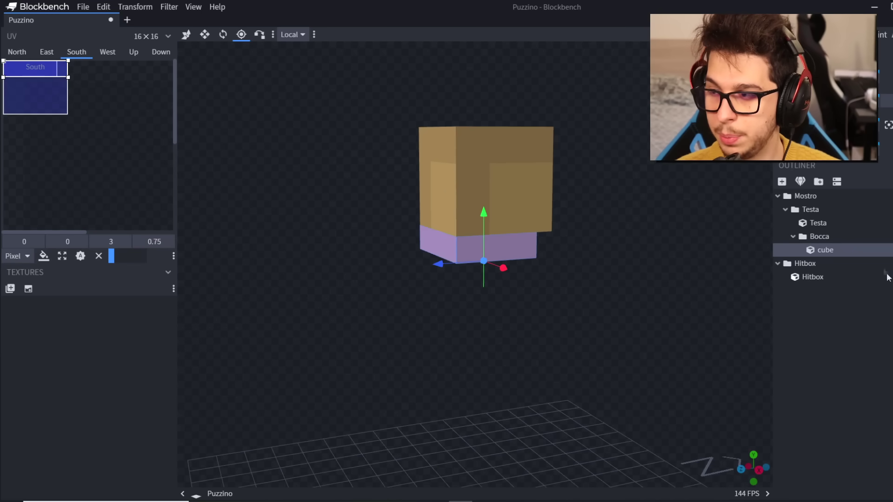
drag(486, 202, 495, 218)
click(222, 35)
scroll(485, 213, up, 1)
click(755, 468)
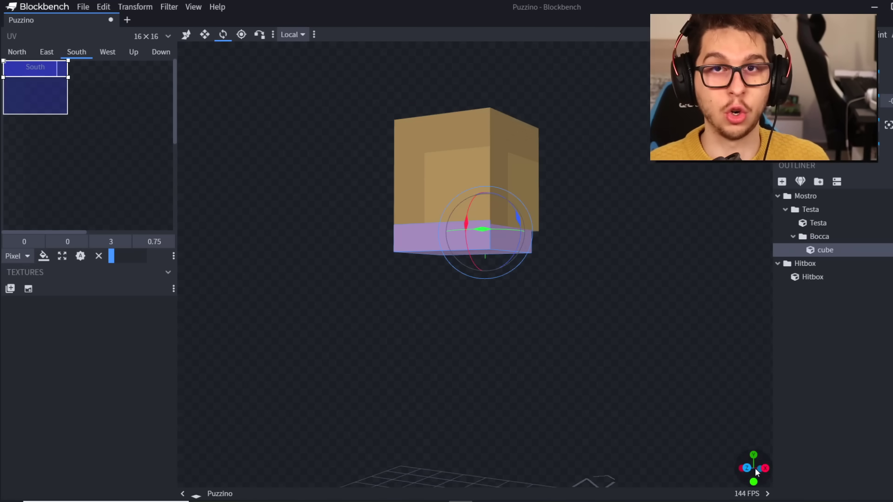
Add a group named Torso inside the Mostro group, outside Testa, and create a new cube in it
click(819, 182)
drag(817, 224, 810, 206)
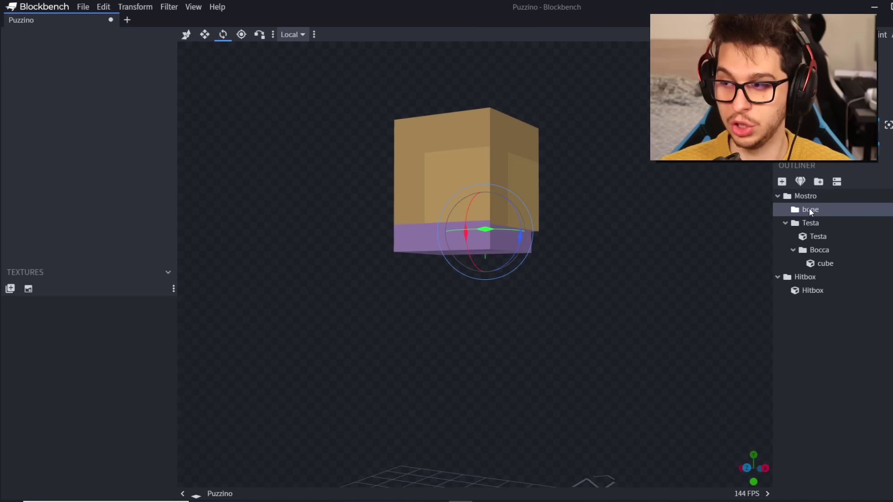
double_click(809, 209)
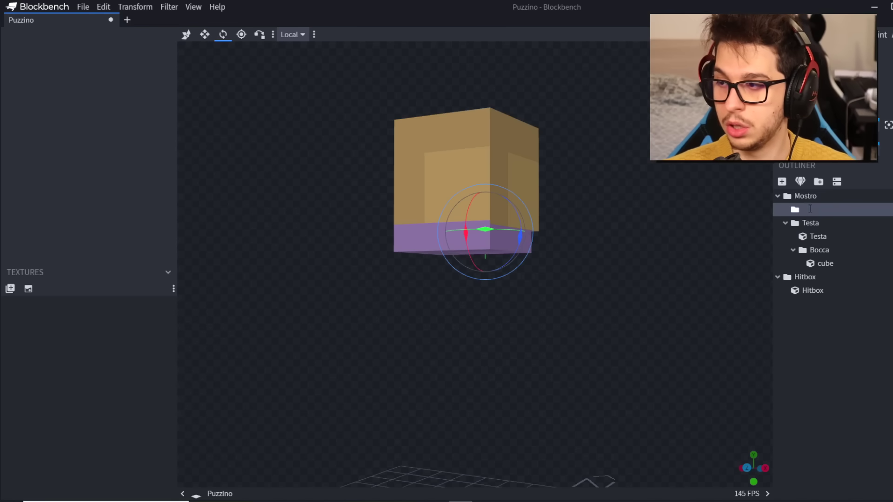
key(Return)
key(ctrl+n)
Move the new Torso cube vertically to sit below the Bocca cube
click(186, 34)
drag(492, 205, 498, 246)
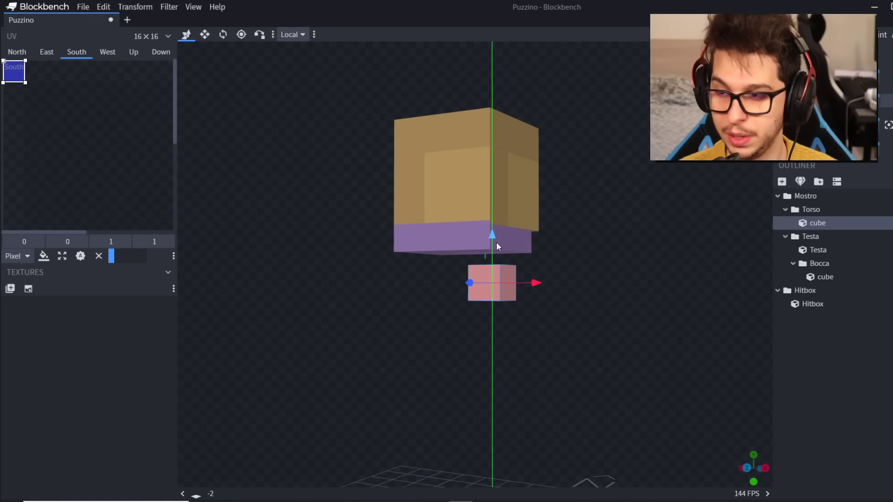
drag(761, 474, 758, 493)
drag(510, 239, 510, 230)
Enlarge the Torso cube on all axes into a chest block about 5 units wide and 3 units high
drag(506, 326, 631, 275)
key(s)
drag(496, 276, 456, 265)
drag(498, 223, 503, 258)
drag(444, 246, 453, 307)
drag(737, 456, 688, 458)
mouse_move(748, 473)
mouse_down()
mouse_move(711, 484)
mouse_move(748, 473)
mouse_up()
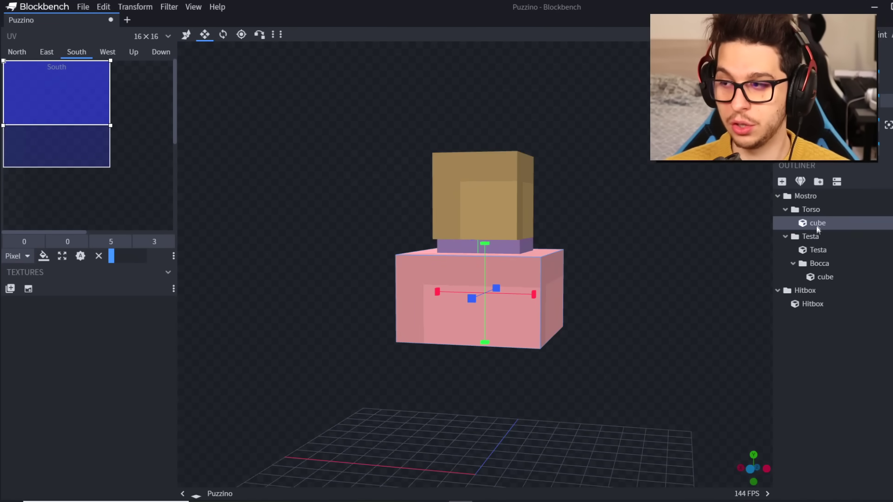
Add a second Torso cube at the chest block's underside and resize it to about 2 units wide and 3 units high
click(787, 185)
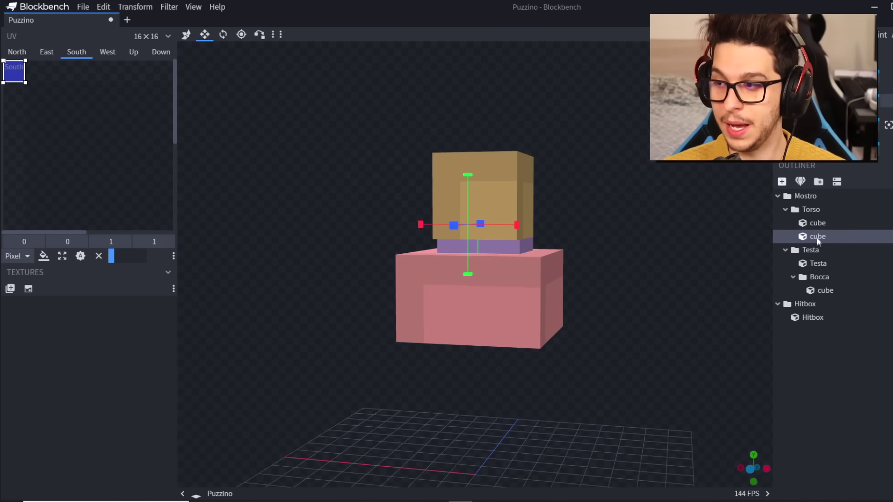
click(186, 35)
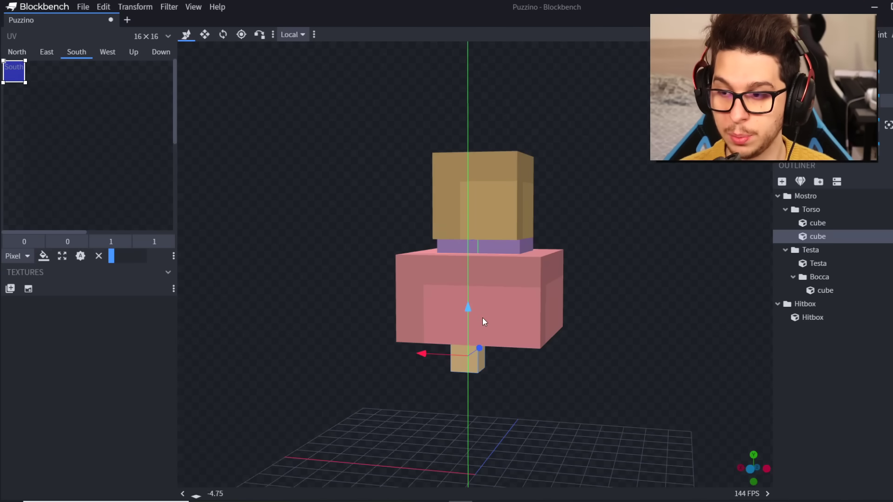
click(204, 34)
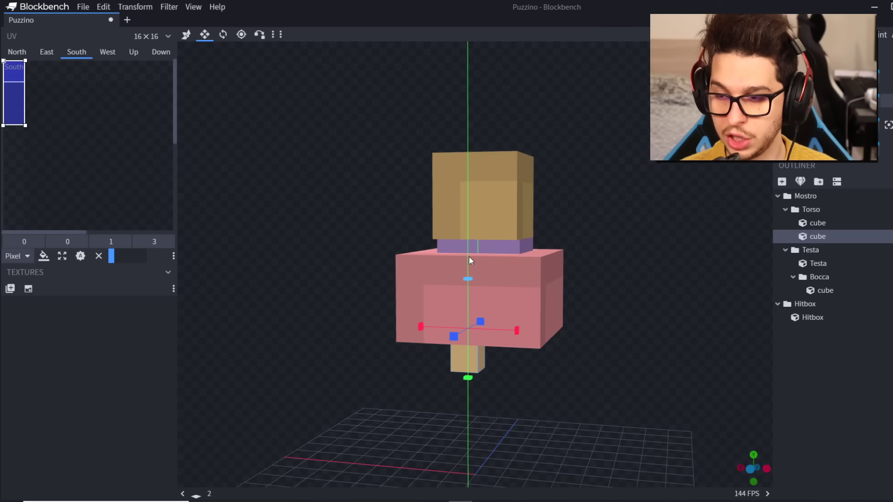
drag(469, 257, 469, 257)
drag(516, 331, 543, 332)
drag(467, 337, 459, 346)
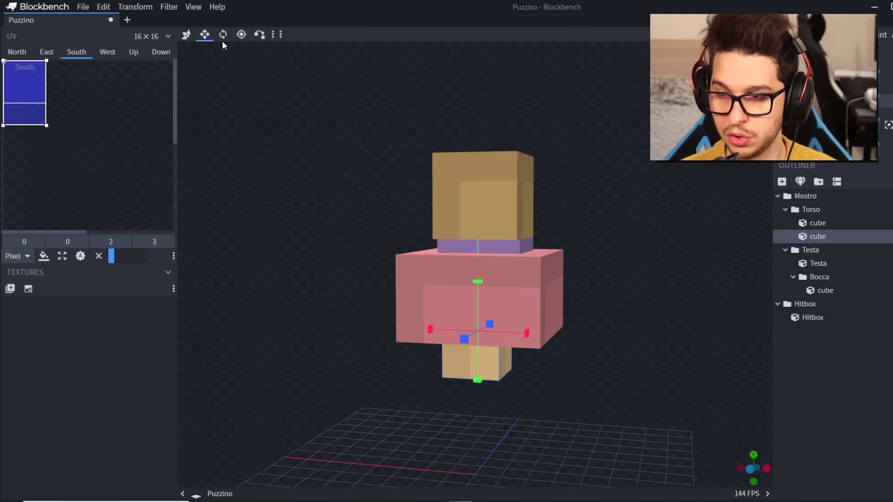
Adjust the second Torso cube's height under the chest block and check its alignment from below
click(186, 34)
drag(477, 274, 478, 315)
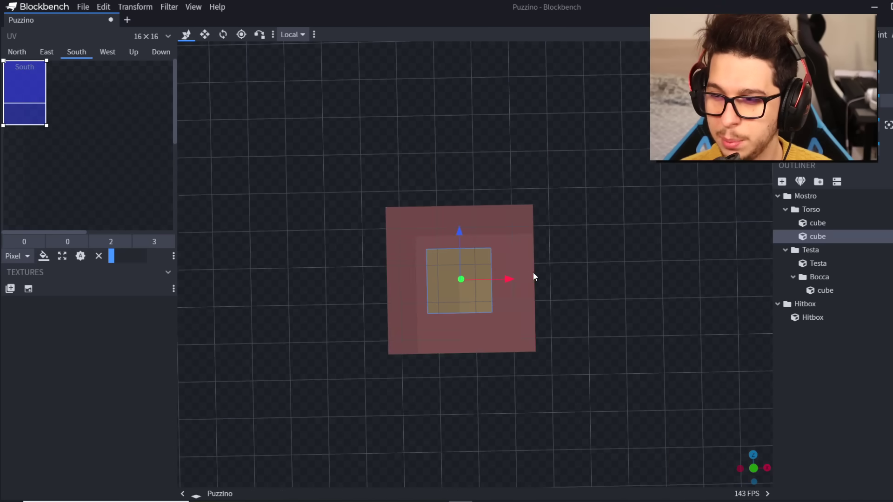
drag(749, 470, 691, 461)
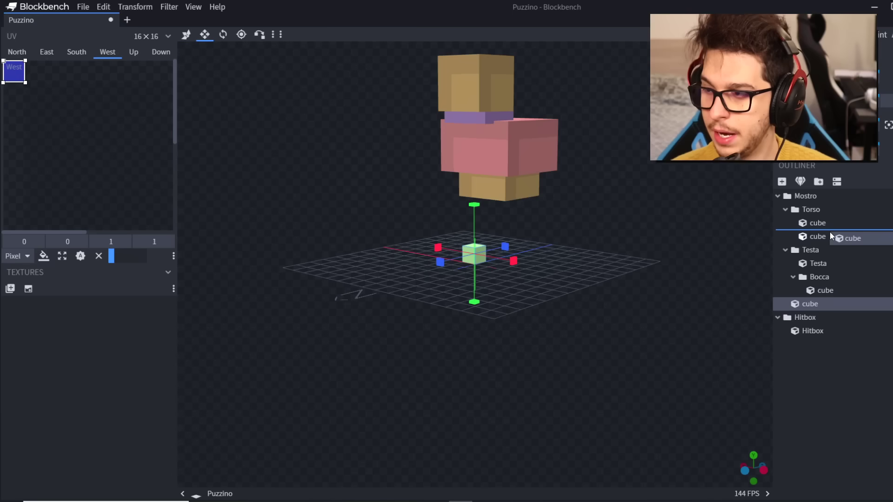
Place the new third cube at the end of the Torso group and widen it along the X axis
drag(827, 235, 827, 246)
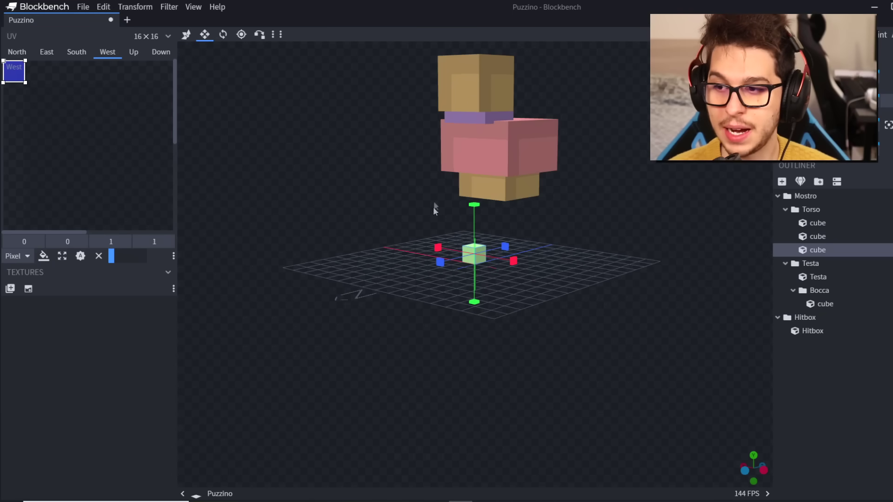
drag(514, 263, 540, 260)
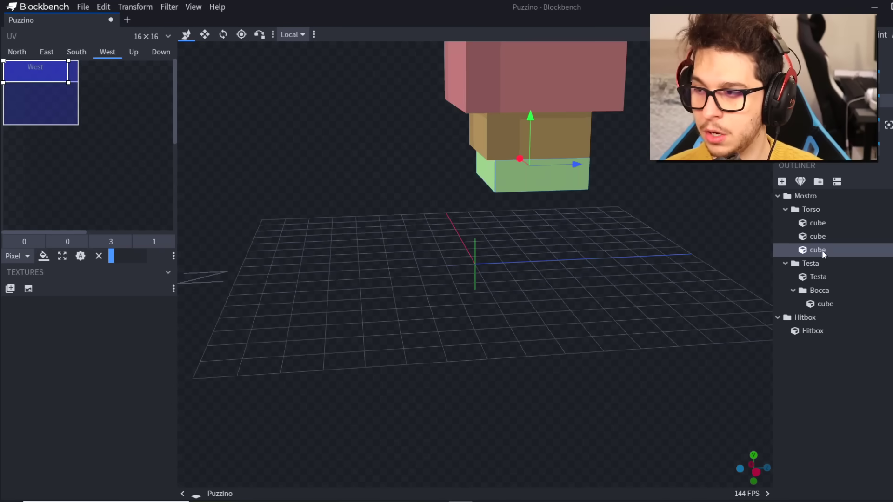
Duplicate the lowest Torso cube, lower the copy beneath it and reduce it to a block for one leg
key(ctrl+d)
drag(532, 130, 538, 161)
click(740, 468)
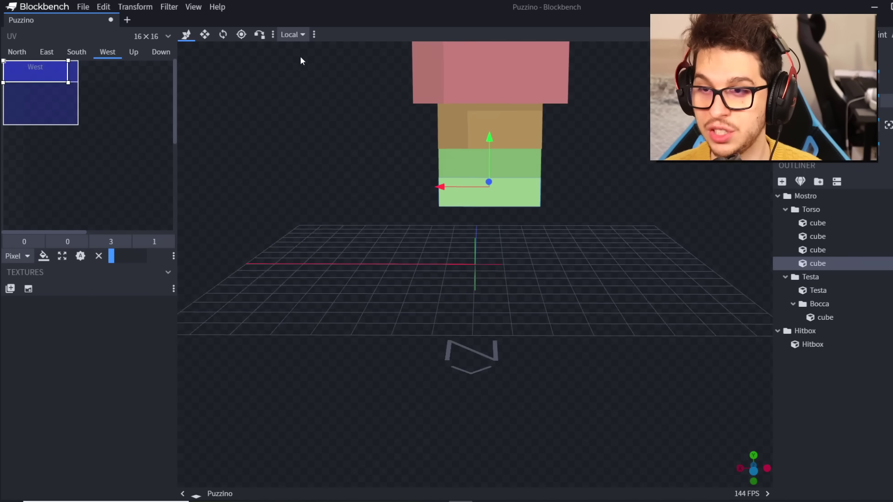
drag(509, 192, 511, 192)
drag(750, 474, 790, 473)
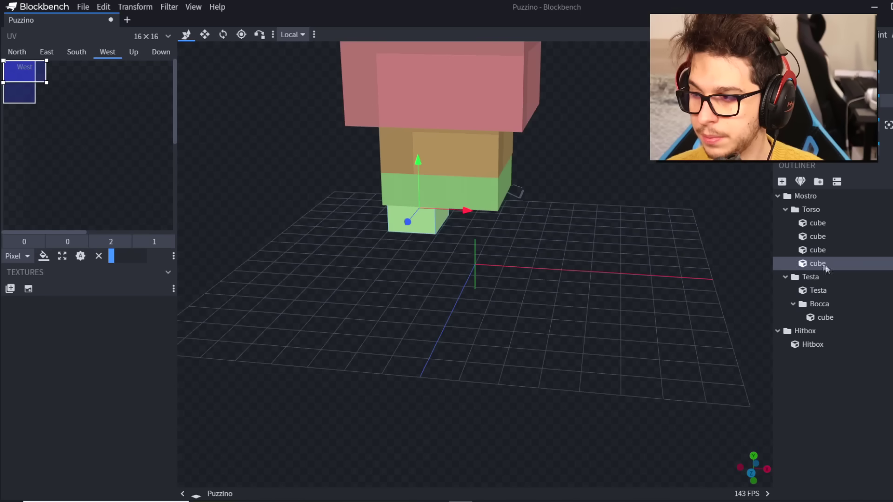
Put the leg block in a new group named Gambe and move that group out of Torso into Mostro
key(ctrl+g)
mouse_move(821, 273)
mouse_down()
mouse_move(826, 257)
mouse_move(812, 265)
mouse_up()
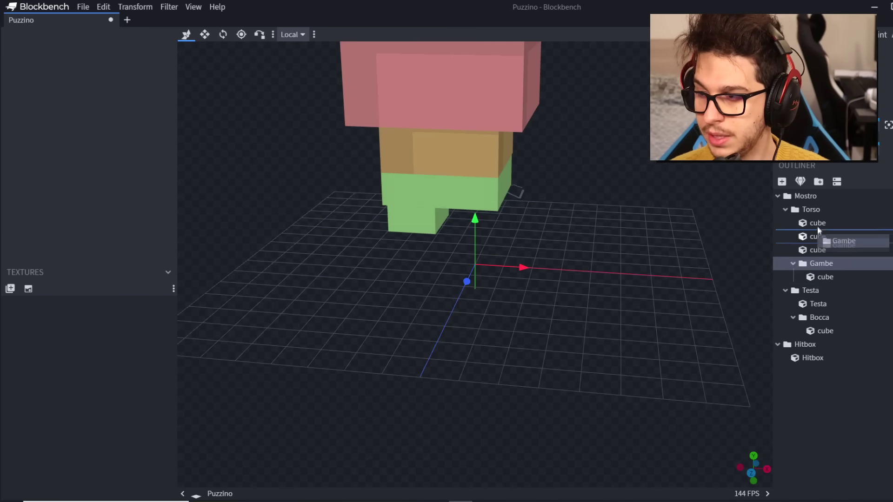
drag(815, 205, 814, 208)
Position the knee and foot cubes beneath the left leg's thigh block
mouse_move(462, 207)
mouse_down()
mouse_move(462, 230)
mouse_move(461, 217)
mouse_up()
drag(487, 249, 385, 253)
click(194, 36)
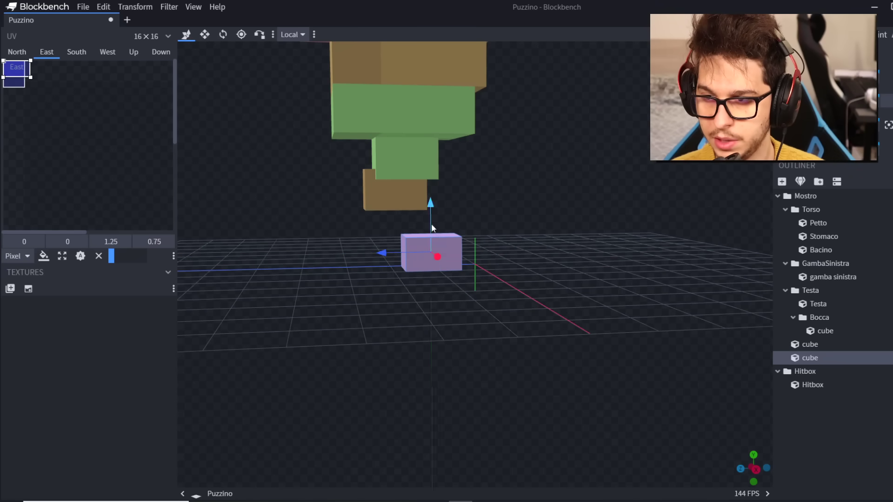
drag(431, 205, 430, 171)
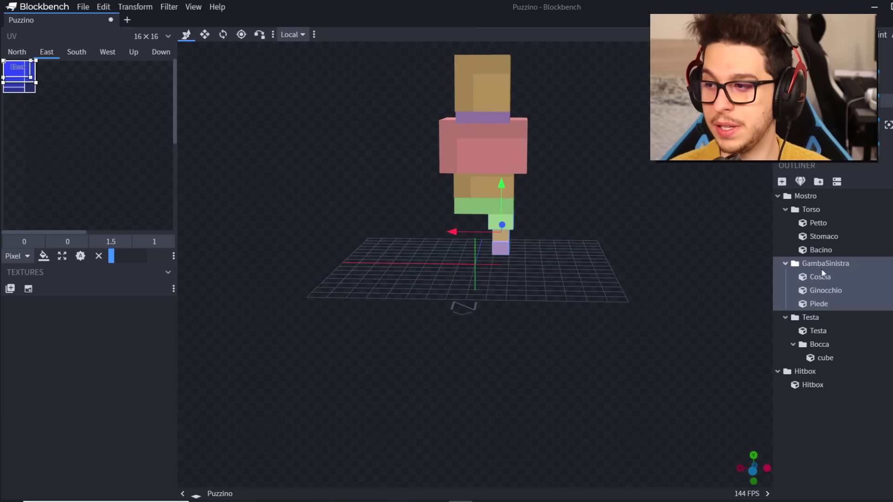
Duplicate the GambaSinistra group and rename the copy GambaDestra
click(829, 265)
key(ctrl+d)
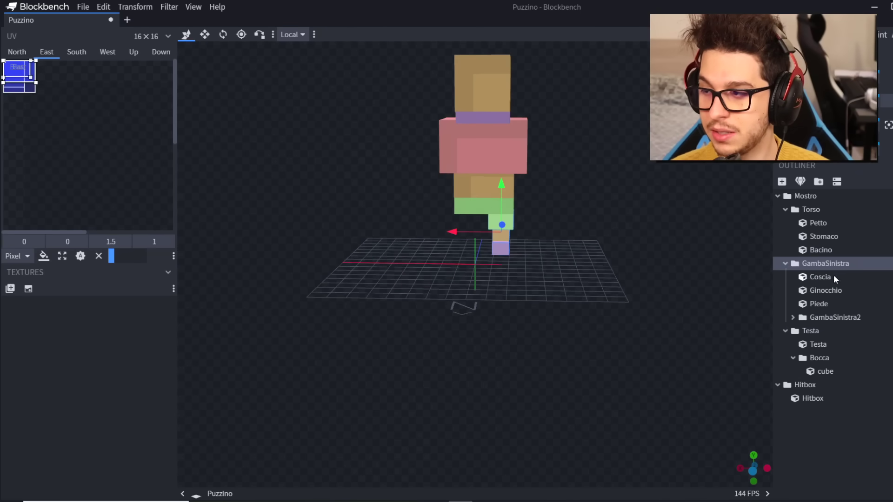
click(827, 317)
click(823, 318)
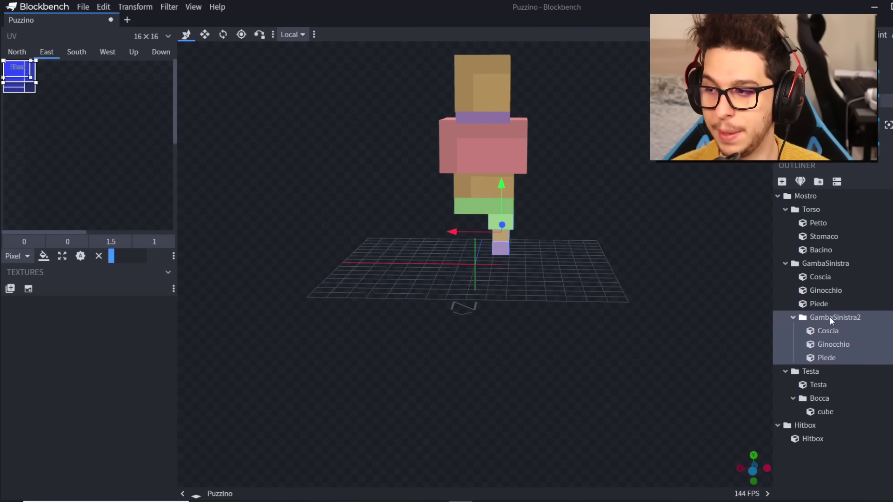
double_click(830, 317)
drag(833, 317, 884, 315)
text(Destra)
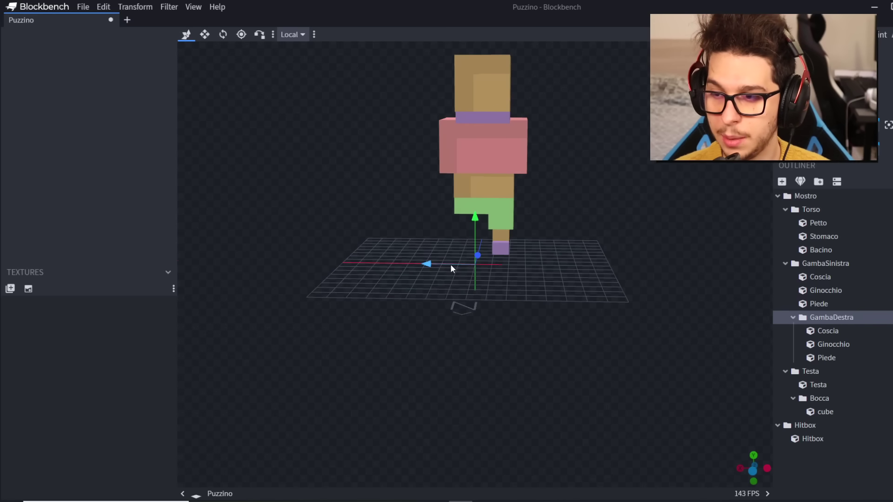
Move the whole GambaDestra leg along the X axis to the opposite side of the pelvis
drag(450, 264, 419, 261)
click(832, 318)
drag(465, 230, 557, 124)
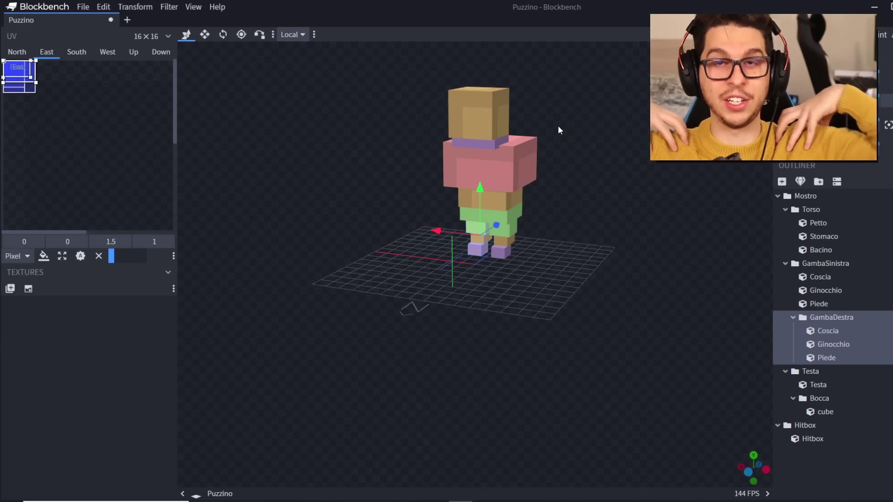
Reorder the outliner so the Testa group comes first in Mostro, and select the Bacino cube in Torso
drag(810, 372, 793, 203)
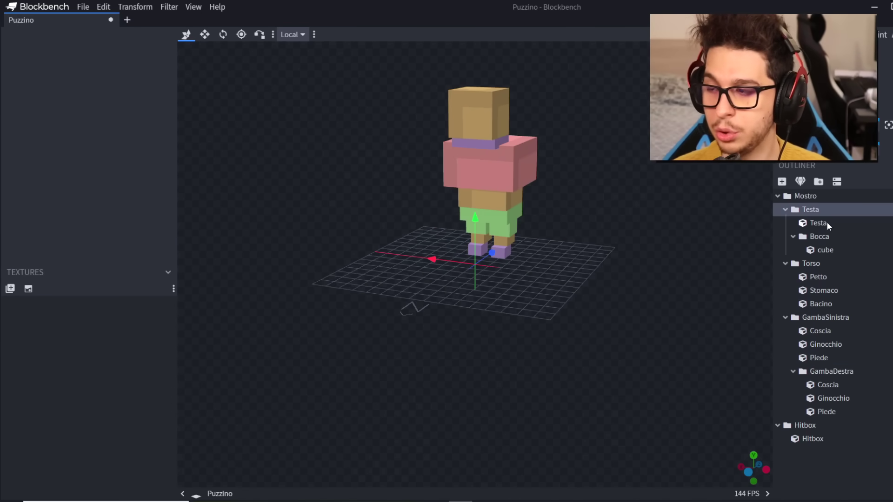
click(814, 263)
click(826, 318)
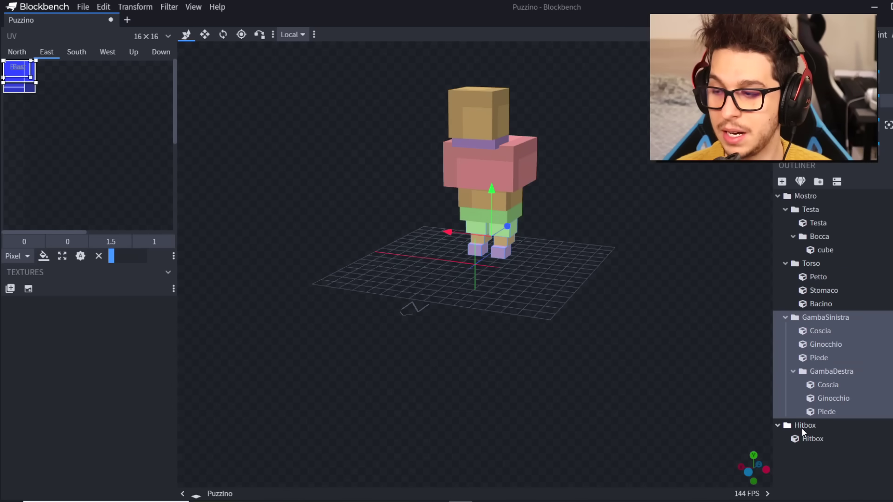
click(853, 299)
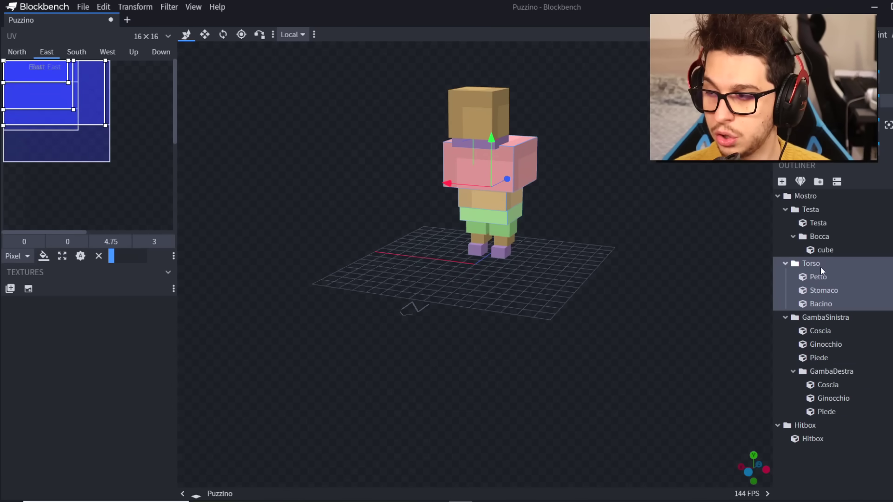
click(821, 304)
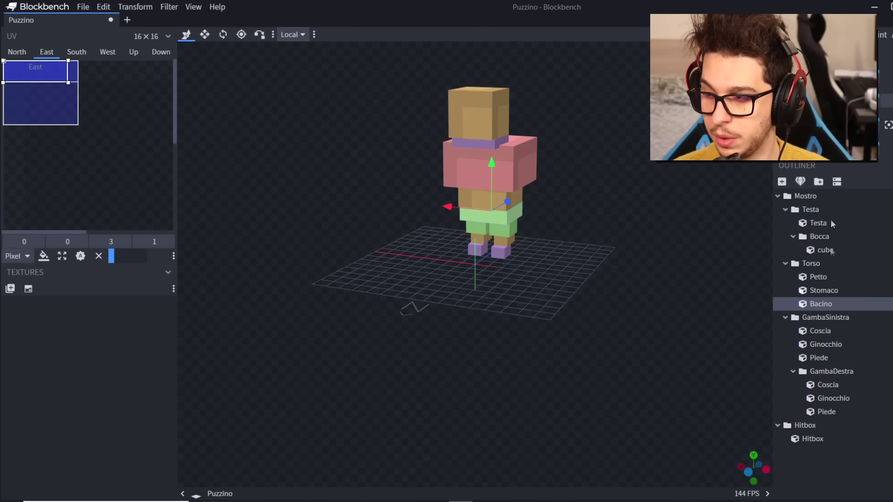
Add a group named SpallaDestra inside the Torso group with a new cube in it
click(818, 182)
click(782, 181)
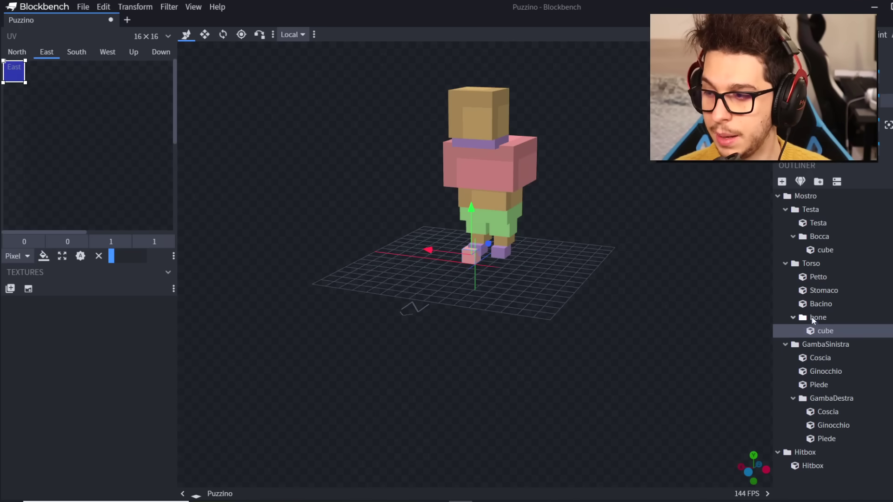
double_click(819, 317)
text(Spal)
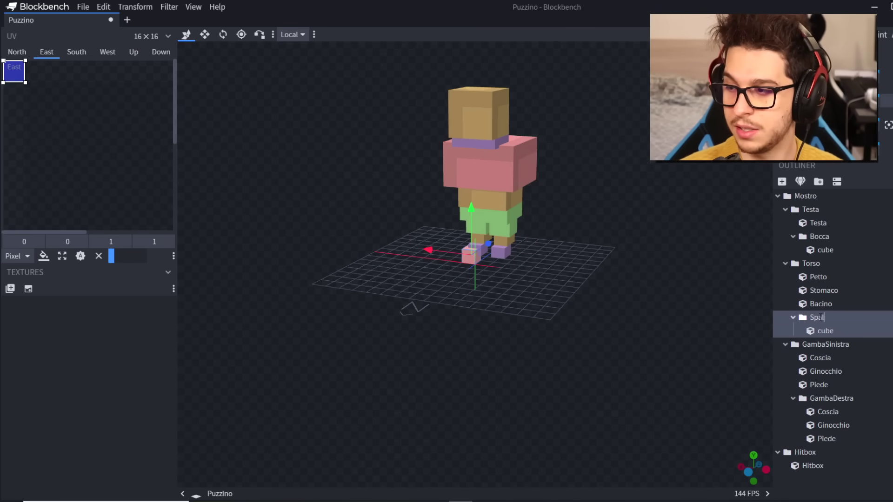
text(la Destra)
key(Return)
Enlarge the shoulder cube to about 2 units wide, 2 high and 4 deep, and raise it to chest level
drag(471, 209, 467, 110)
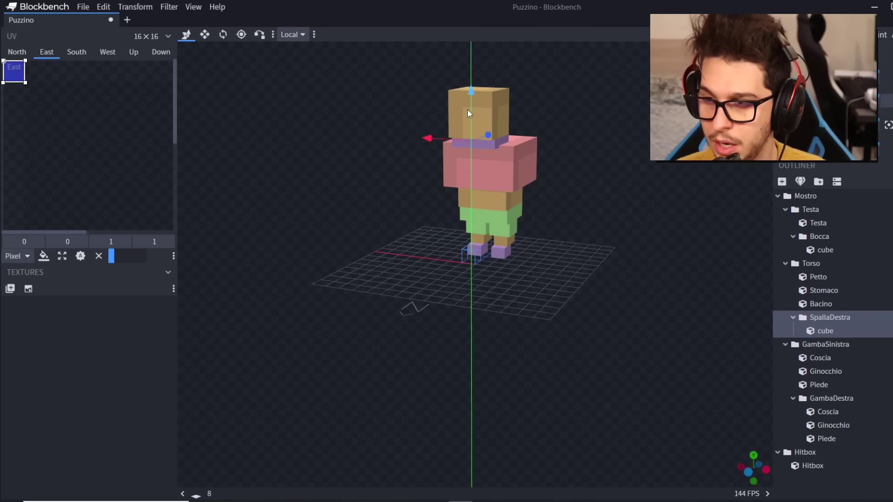
drag(456, 154, 523, 154)
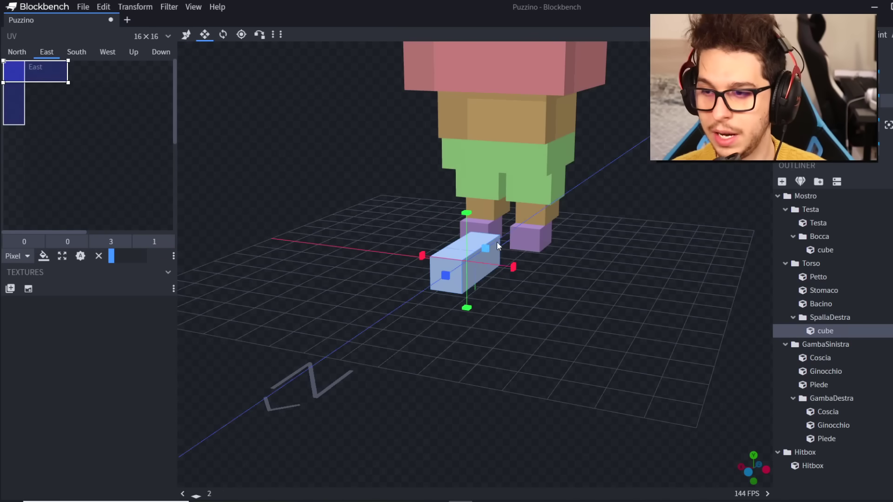
drag(521, 269, 545, 272)
drag(482, 215, 484, 196)
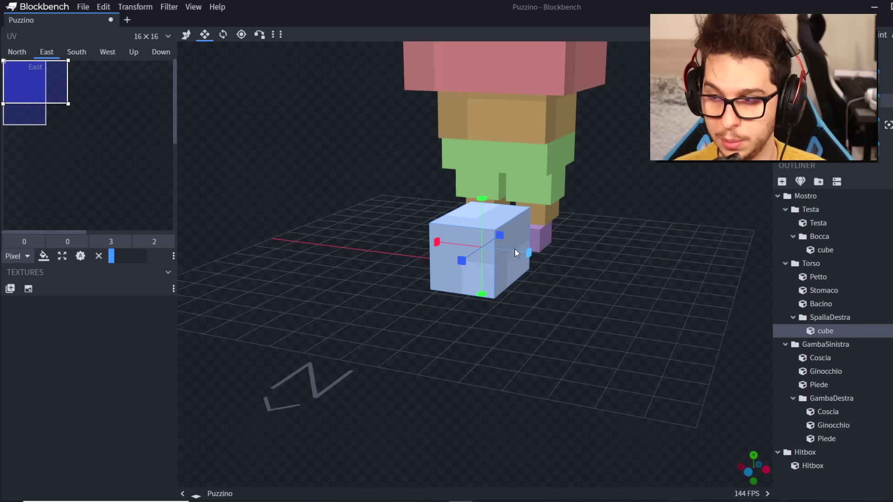
drag(522, 253, 536, 249)
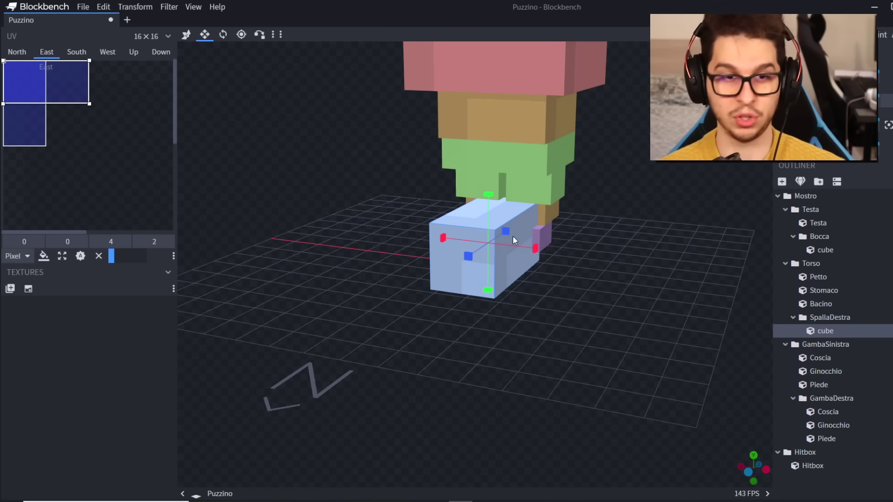
click(186, 34)
drag(484, 213, 474, 43)
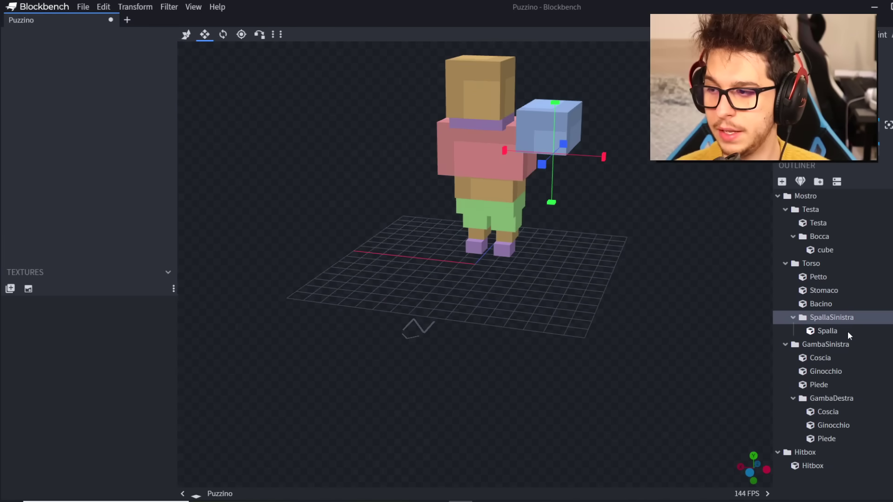
Duplicate the SpallaSinistra group, rename the copy SpallaDestra and activate the Move tool for it
key(ctrl+v)
click(840, 343)
click(800, 344)
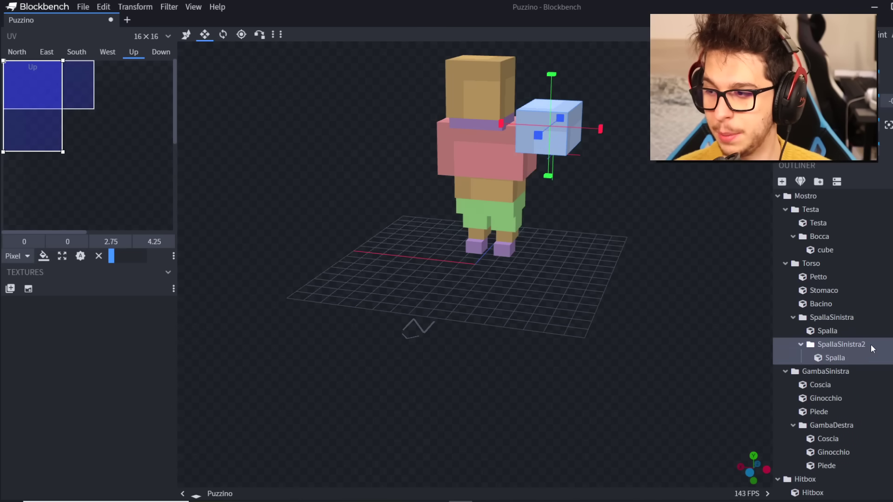
double_click(859, 345)
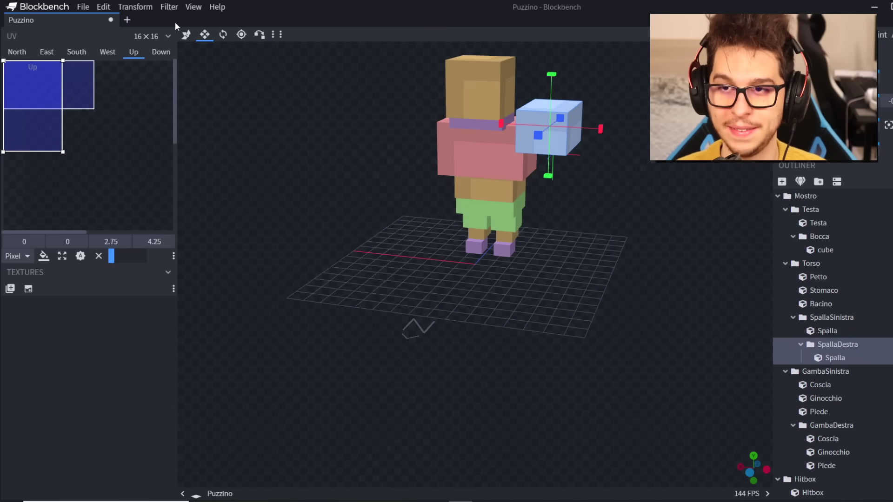
click(186, 35)
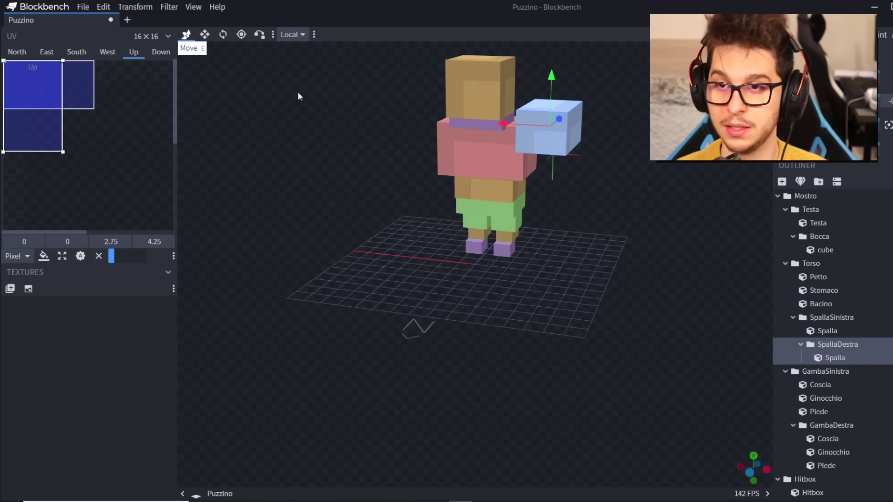
Place the copied shoulder on the torso's opposite side and build both arms with upper-arm, forearm and hand cubes
drag(505, 127, 394, 109)
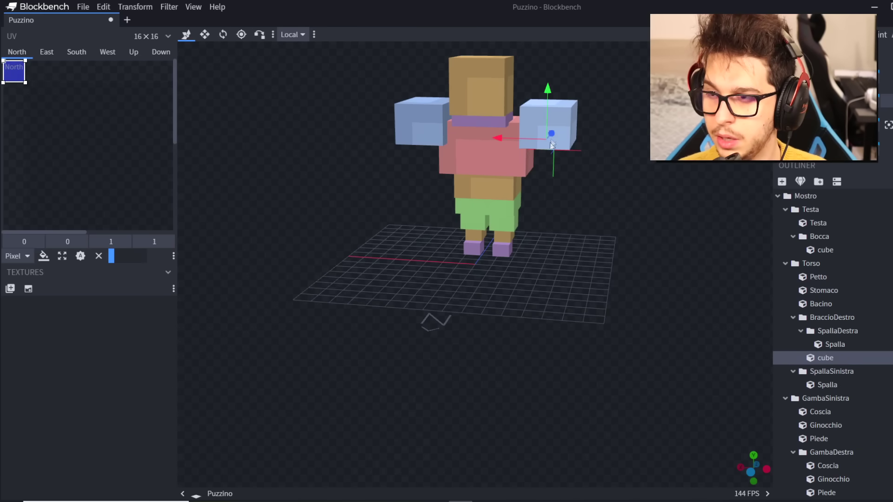
drag(552, 134, 375, 158)
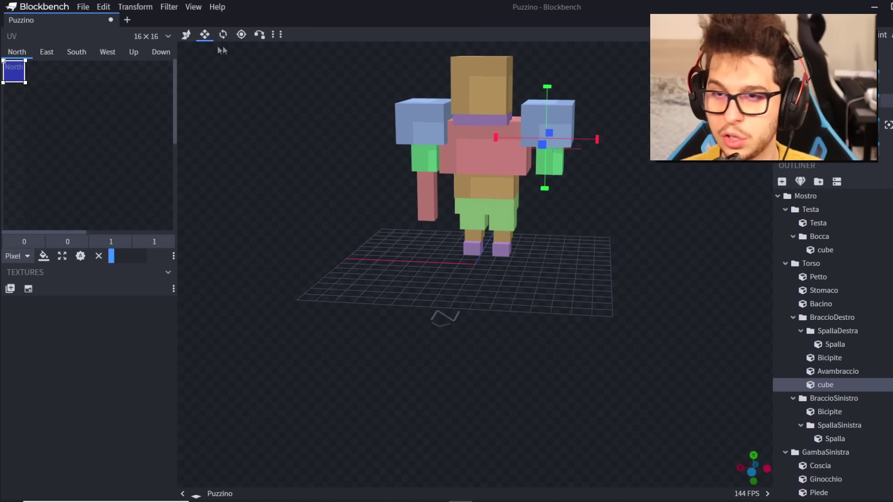
key(v)
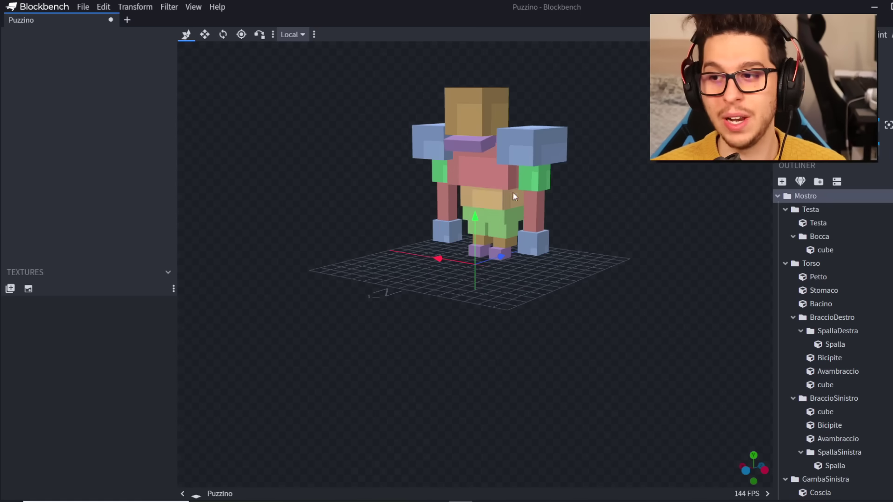
Add a cube to the GambaSinistra group, about 0.5 units wide and high, and place it on the front of the knee
scroll(525, 127, up, 5)
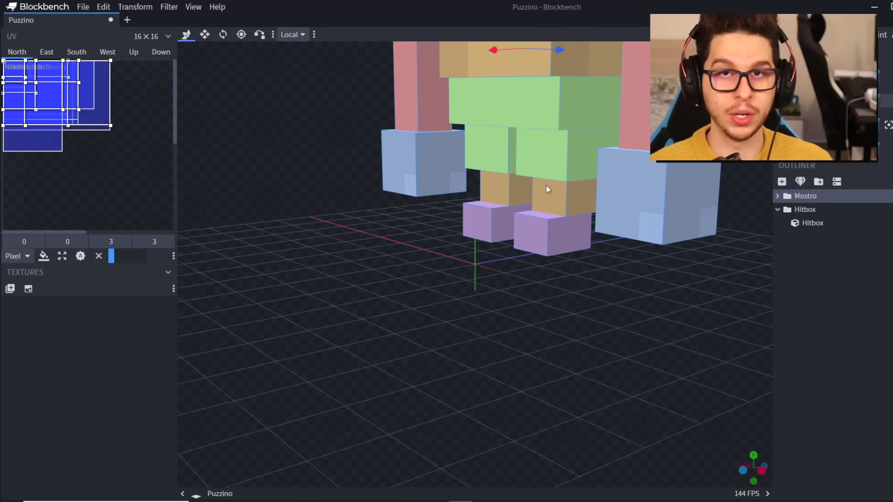
click(782, 182)
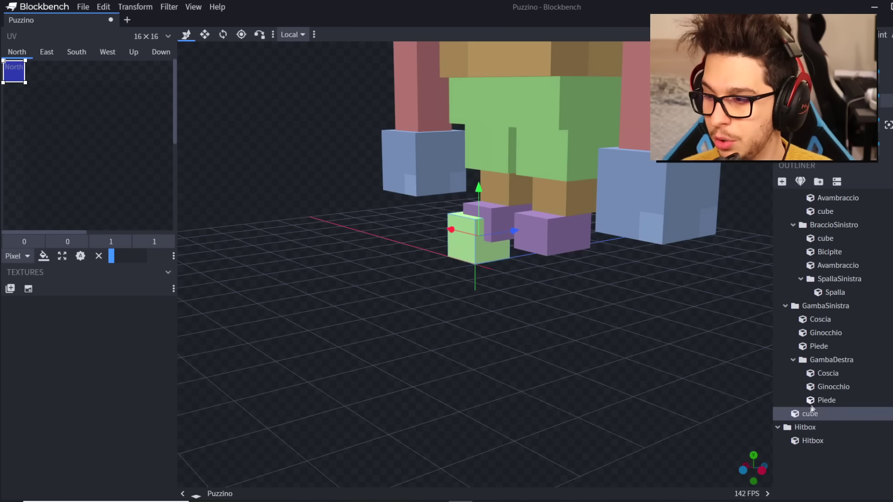
drag(817, 414, 839, 333)
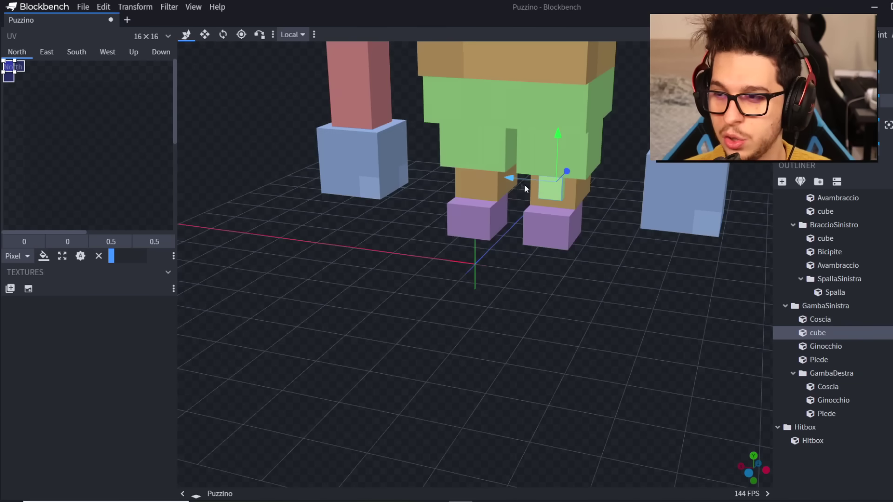
drag(568, 175, 557, 156)
Tilt the kneecap cube, duplicate it into the GambaDestra group and place the copy on the other knee
click(223, 34)
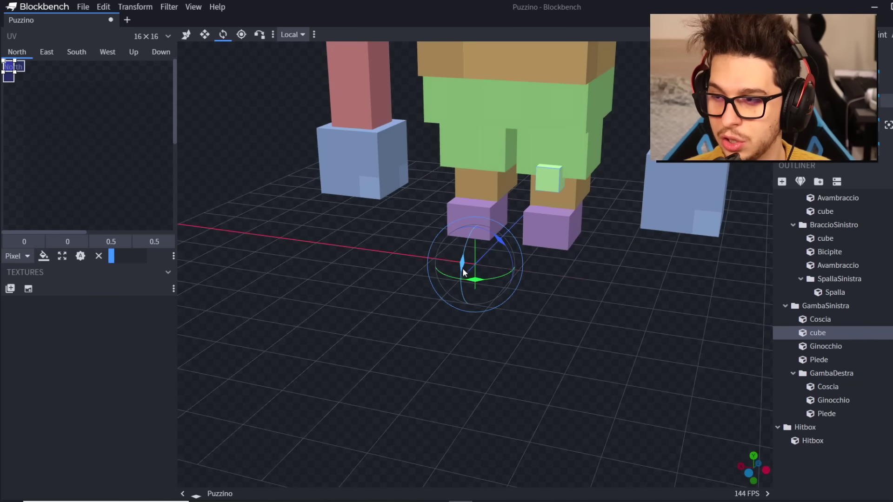
click(186, 35)
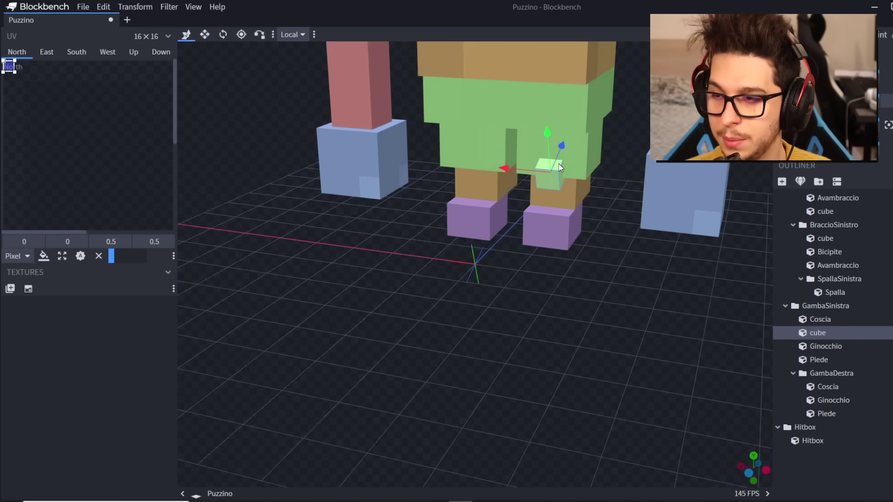
key(ctrl+d)
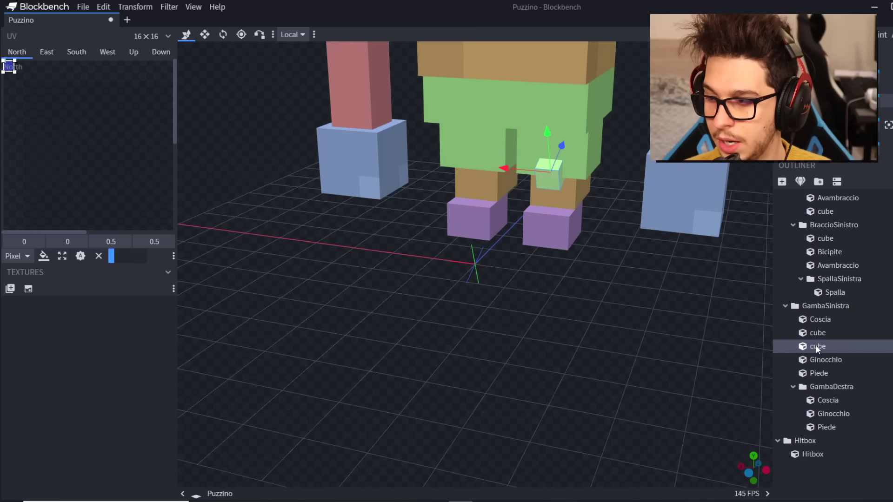
mouse_move(827, 403)
mouse_down()
mouse_move(845, 416)
mouse_move(829, 415)
mouse_up()
drag(456, 170, 449, 169)
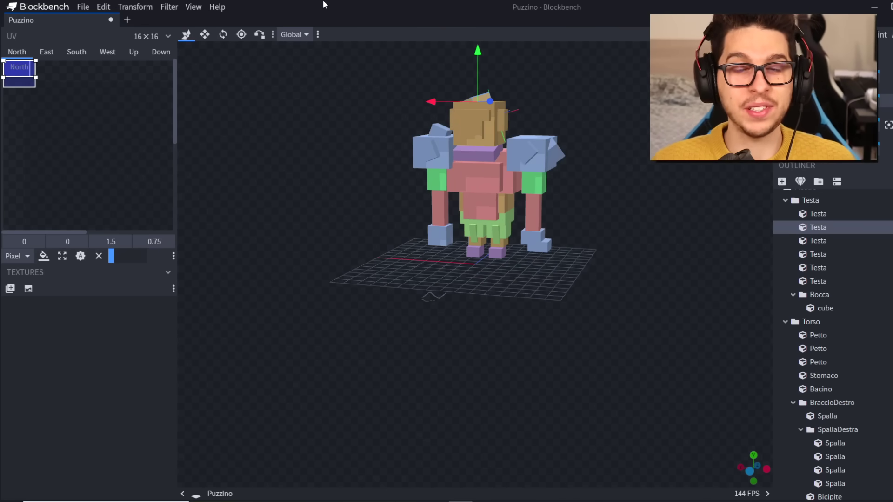
Move the outer tilted Spalla cube of the SpallaDestra group 0.25 units inward toward the shoulder
drag(756, 471, 737, 484)
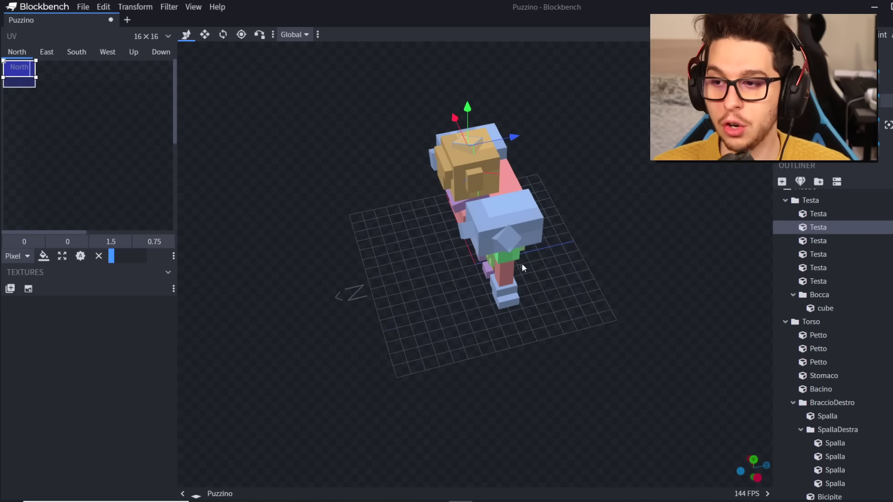
click(466, 232)
drag(762, 470, 420, 242)
click(389, 181)
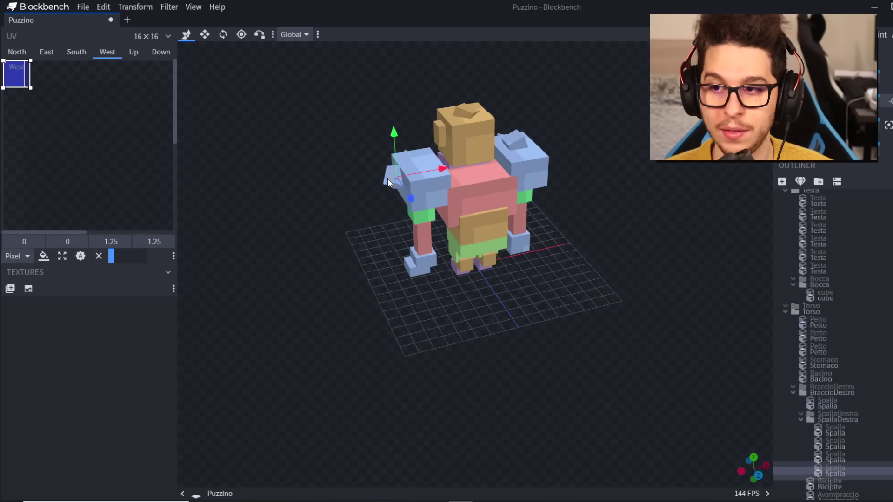
click(411, 177)
click(392, 179)
drag(410, 176, 413, 175)
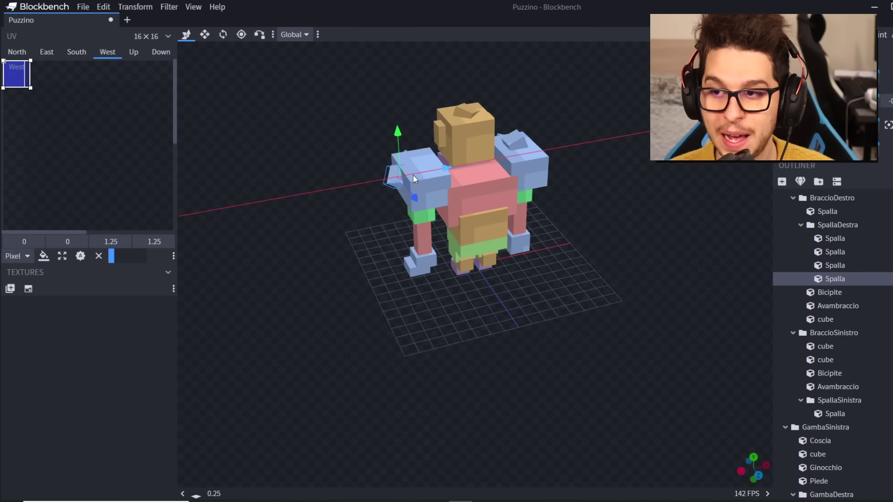
drag(755, 468, 828, 468)
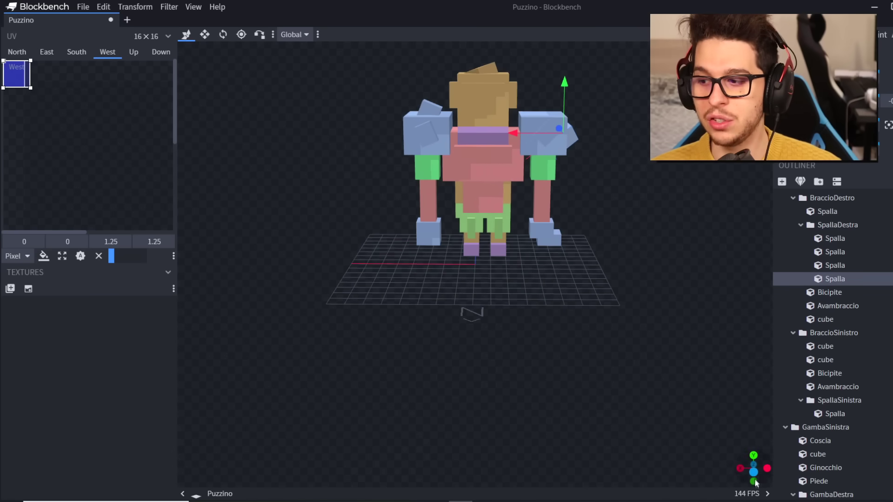
drag(754, 482, 703, 490)
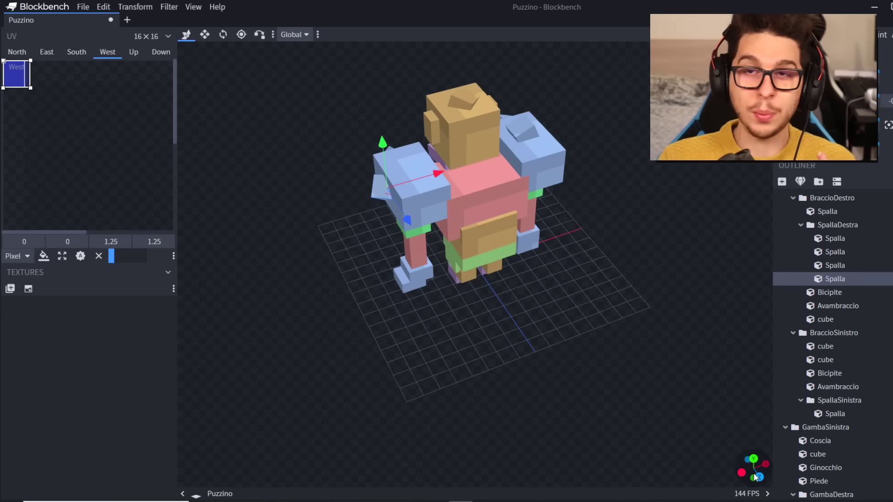
Add a group named Spada inside the Mostro group
scroll(832, 307, up, 5)
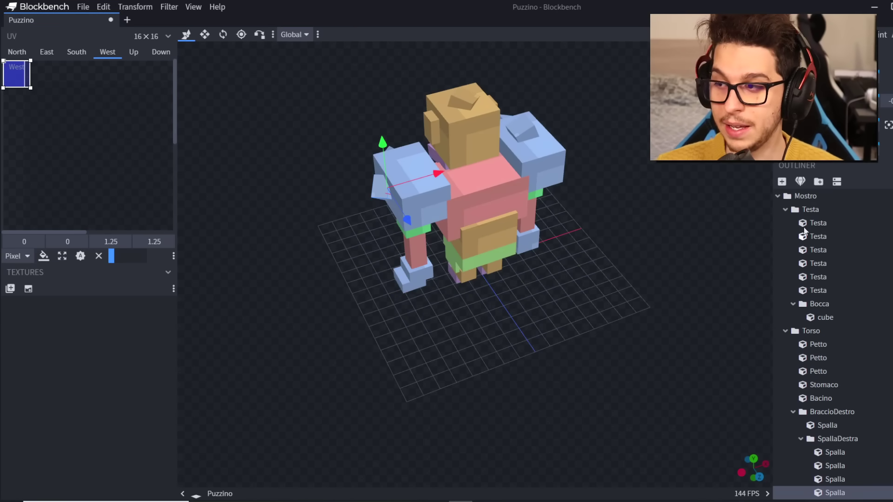
click(777, 196)
click(803, 195)
click(818, 181)
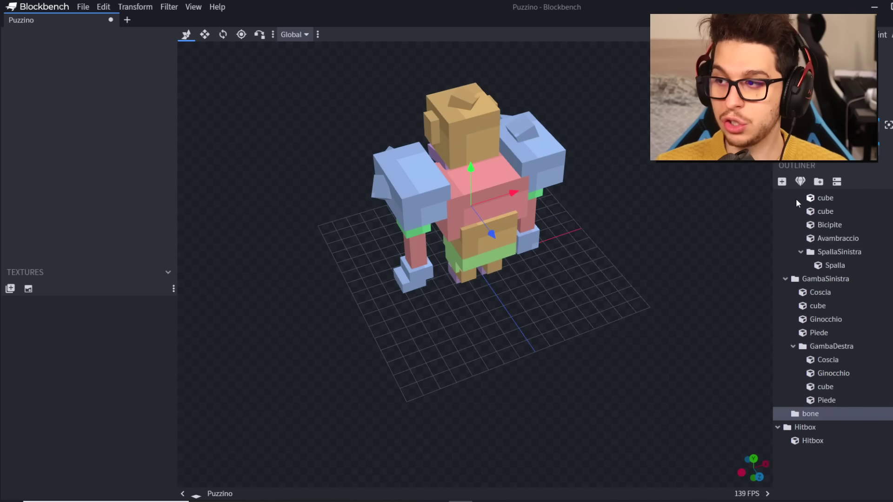
double_click(813, 410)
text(Spada)
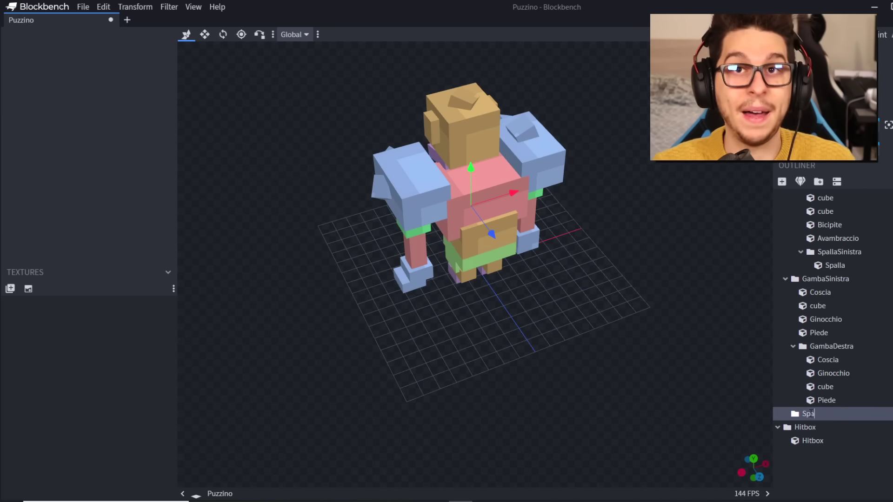
key(Return)
Add a cube to the Spada group, stretch it to about 2 units wide and 7.25 high, and place it behind the back
key(ctrl+n)
key(s)
drag(495, 205, 494, 76)
drag(539, 158, 520, 165)
key(v)
drag(747, 465, 668, 485)
shift+drag(452, 200, 460, 204)
drag(758, 478, 834, 445)
Duplicate the blade cube, shrink the copy to 1.5 units wide and 1 high, and set it directly below the blade
key(ctrl+d)
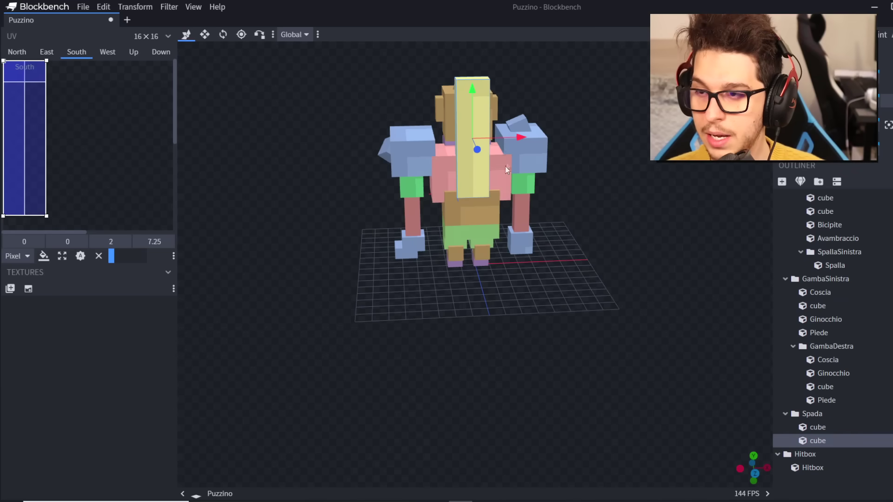
click(205, 34)
drag(467, 105, 488, 190)
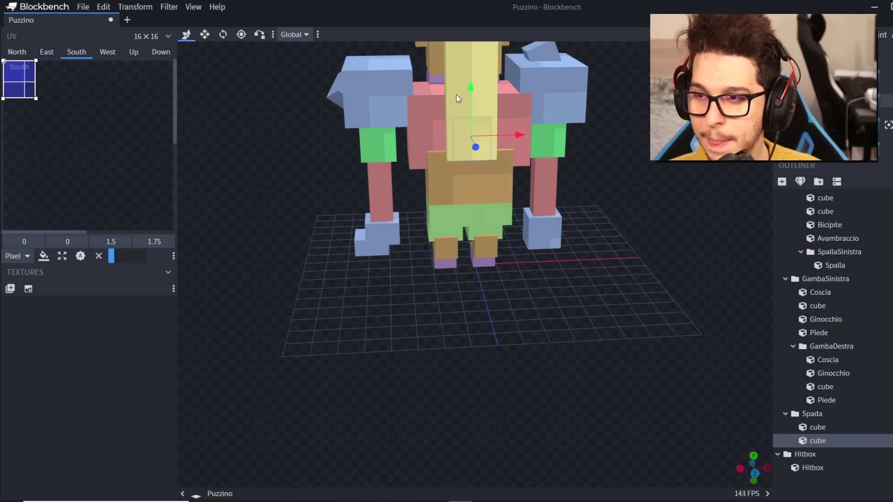
drag(470, 97, 473, 139)
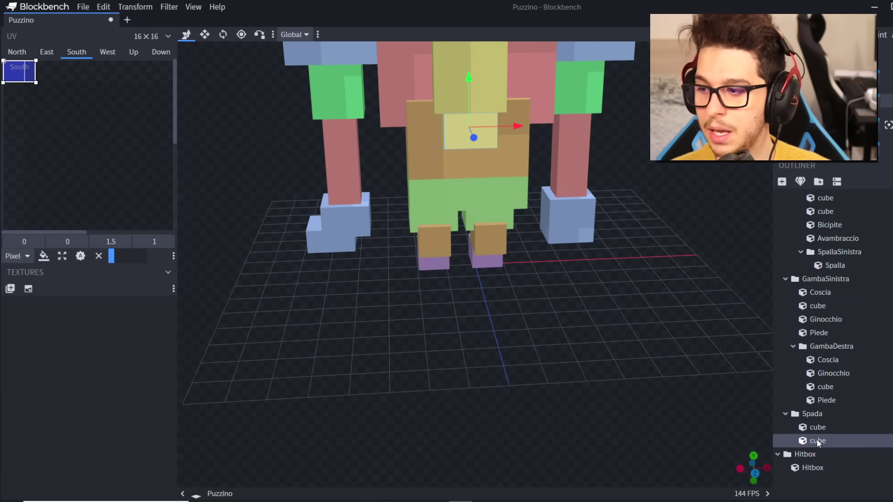
Extend the blade downward with a copied segment narrowed to 1 unit and another copy moved 1 unit lower
key(ctrl+d)
drag(470, 93, 449, 116)
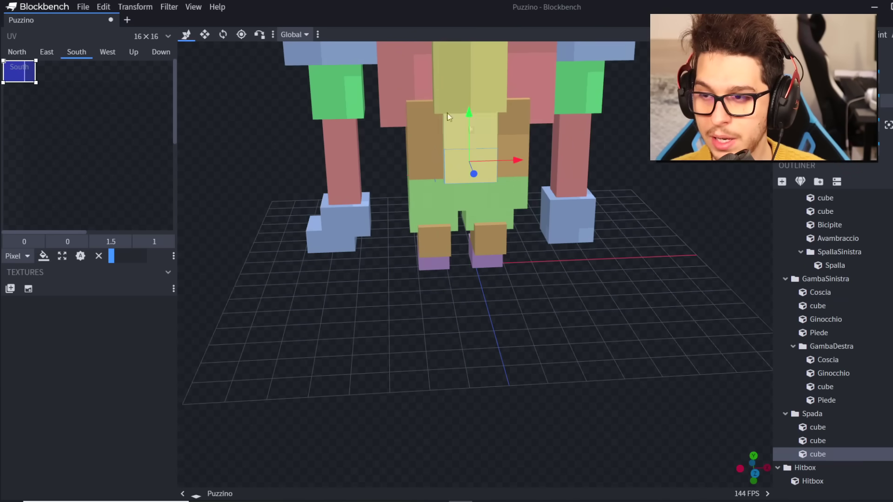
click(205, 34)
drag(471, 130, 475, 168)
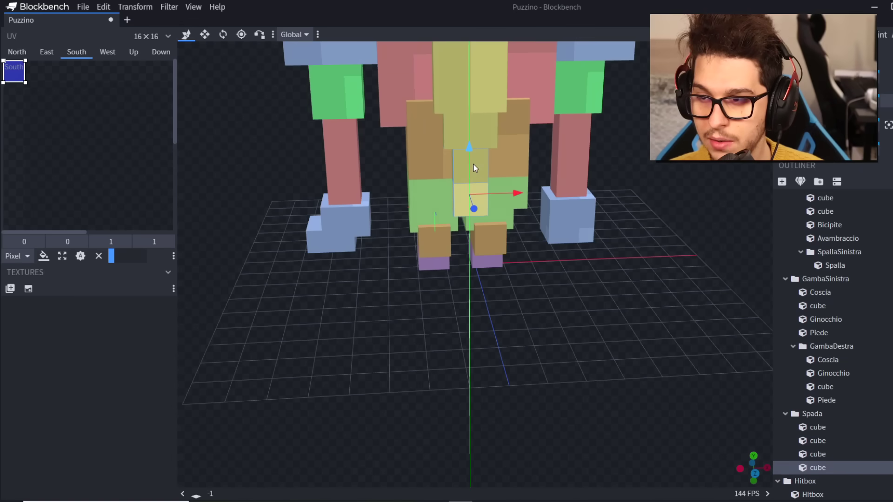
Shrink the lowest blade cube into a narrow tip 0.5 units high and center it under the segment above
key(s)
shift+drag(473, 171, 493, 202)
shift+click(453, 202)
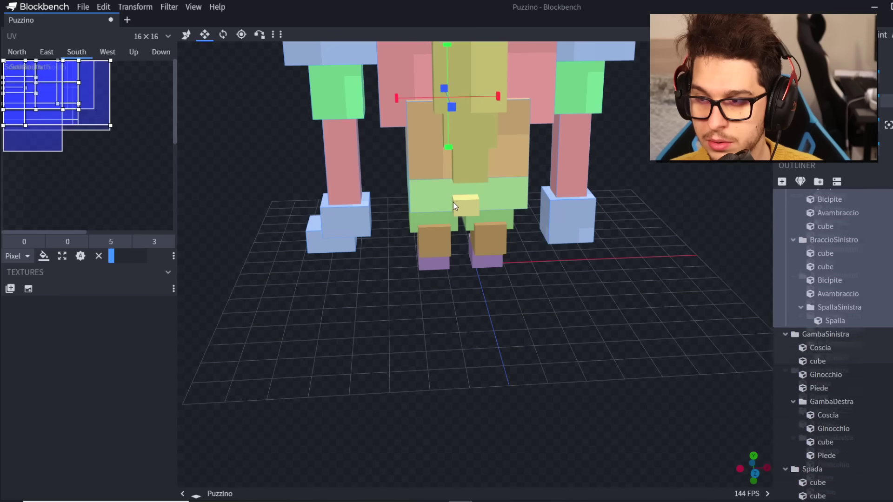
click(464, 208)
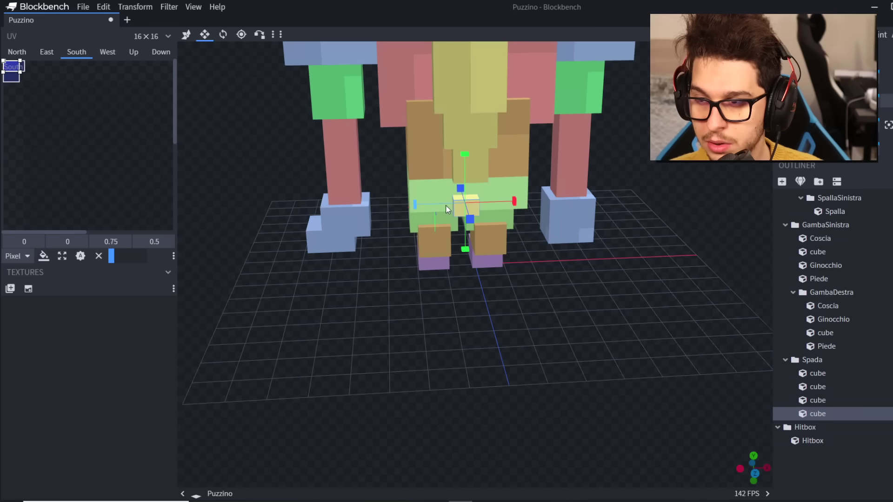
click(186, 34)
Duplicate the main blade cube and shape the copy into a crossguard about 5 units wide, 1.5 high and 1 deep above it
scroll(468, 153, down, 10)
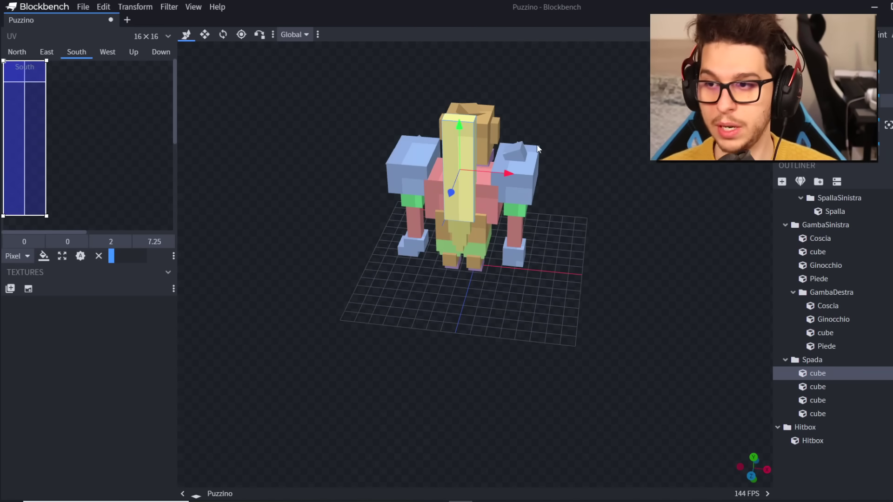
click(752, 468)
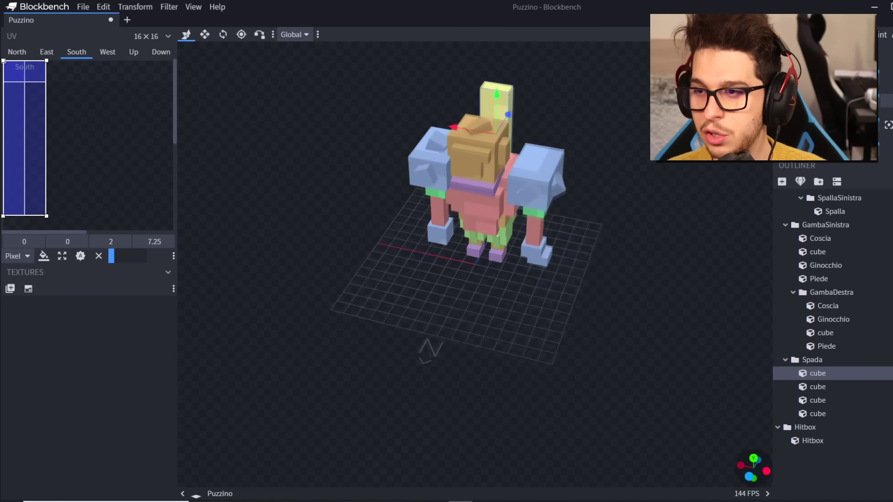
drag(752, 467, 758, 493)
key(ctrl+d)
drag(508, 185, 511, 140)
drag(605, 233, 381, 261)
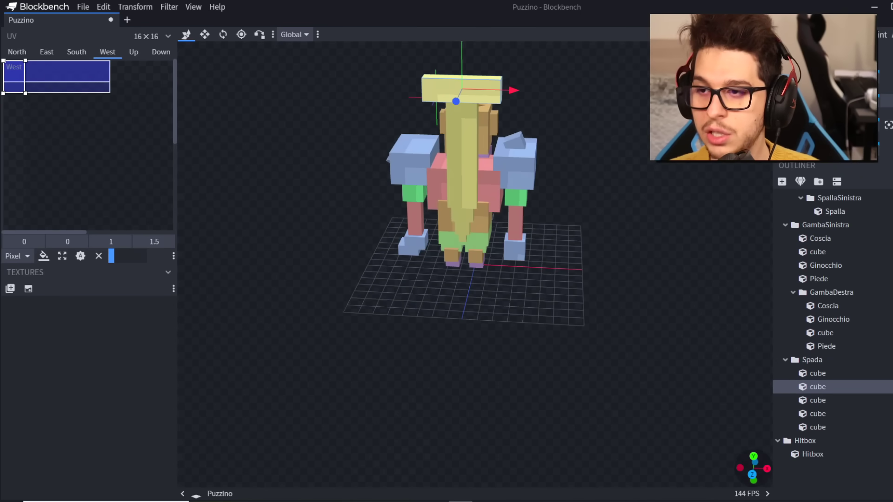
Duplicate the main blade cube again, raise the copy above the crossguard and reduce it to a narrower, shorter handle
click(481, 110)
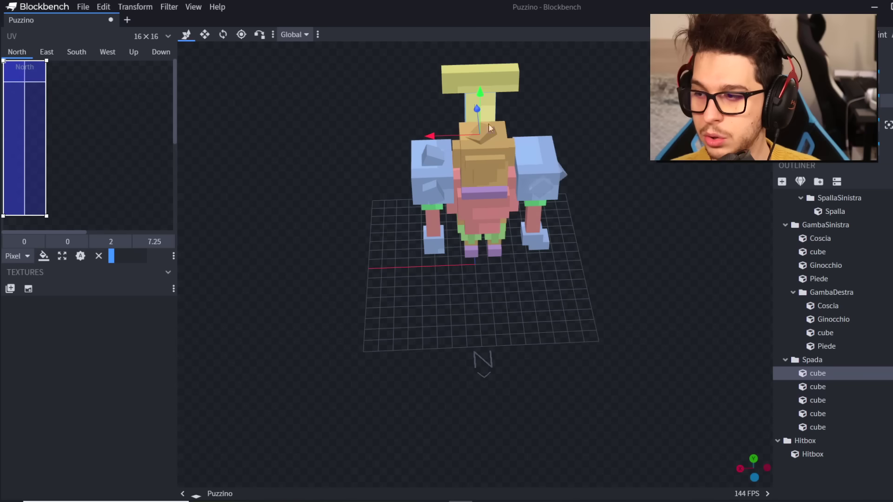
key(ctrl+d)
drag(484, 98, 482, 4)
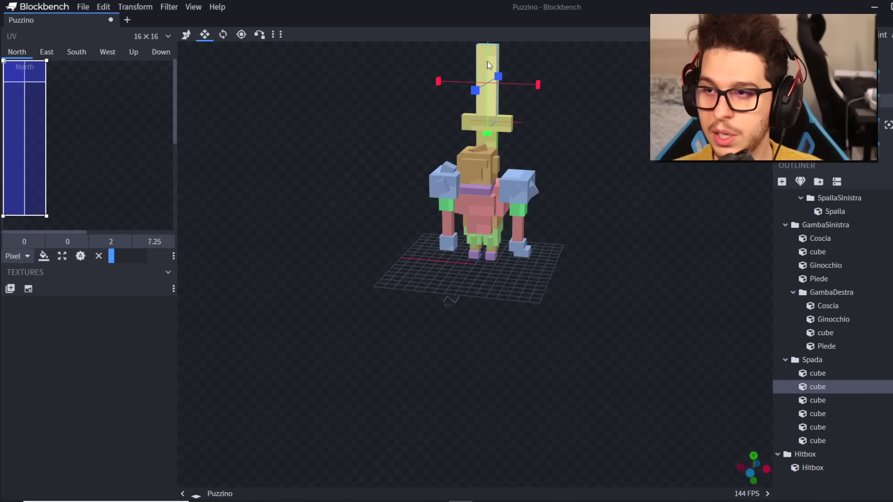
drag(486, 62, 509, 109)
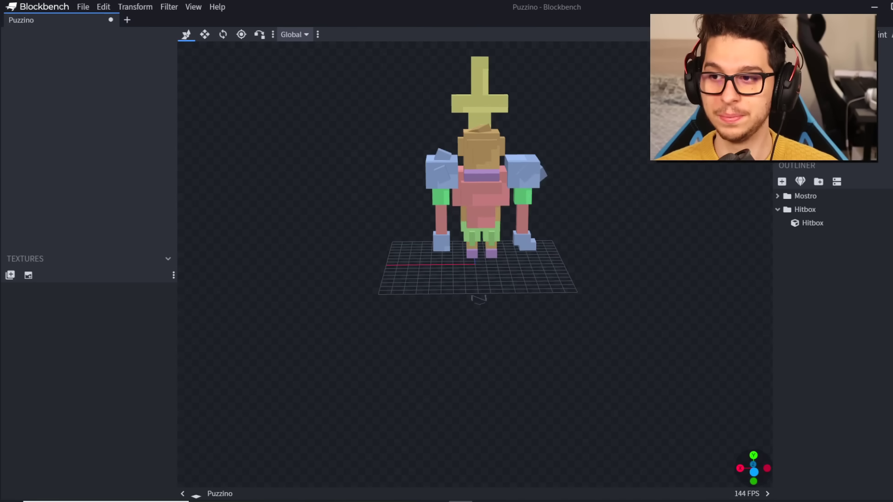
Enlarge the Hitbox cube into a flat slab 11.5 units wide
click(812, 222)
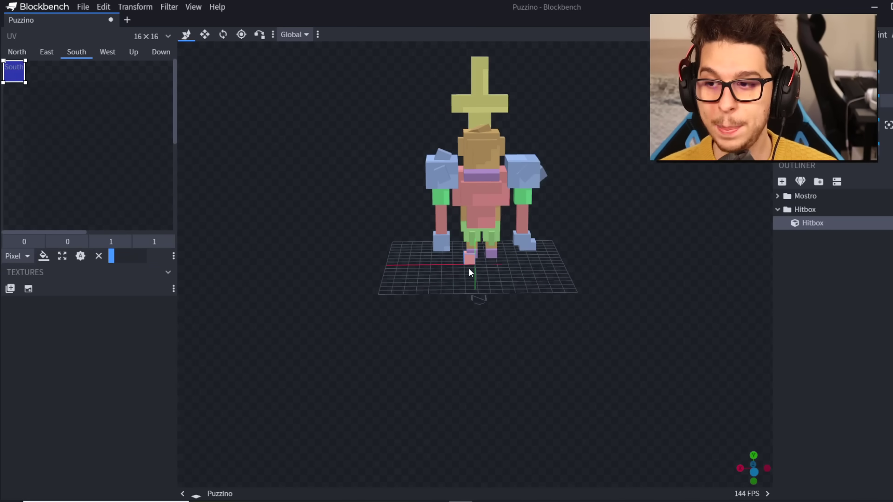
drag(753, 474, 773, 478)
click(468, 261)
click(750, 467)
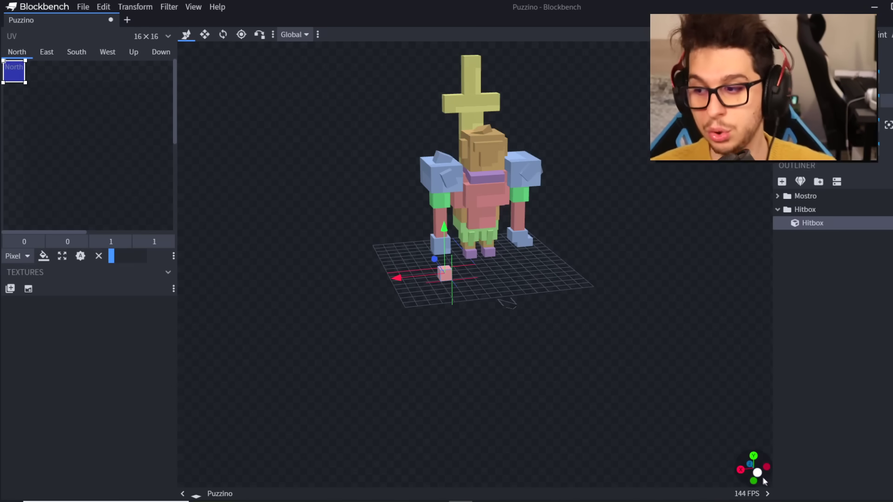
click(754, 455)
click(205, 34)
drag(470, 299, 542, 286)
drag(502, 331, 516, 416)
Move the Hitbox slab back until it lies centered under the monster
key(v)
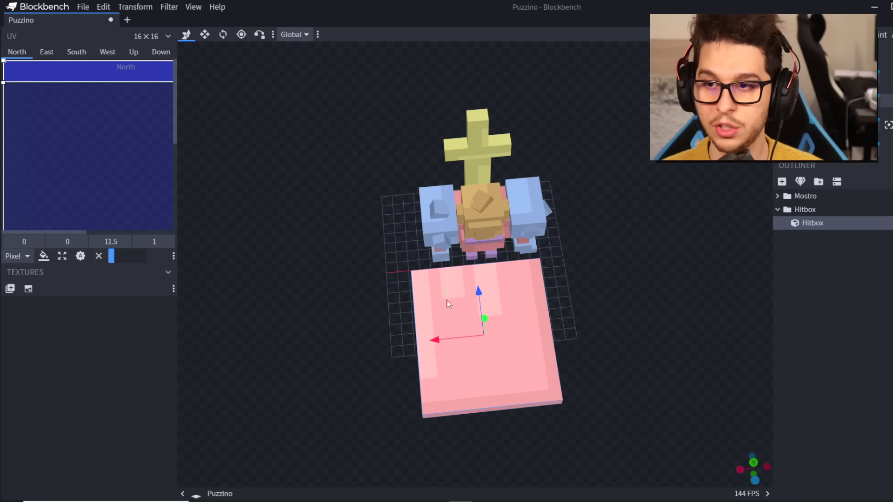
drag(478, 294, 469, 232)
drag(464, 263, 459, 261)
click(763, 478)
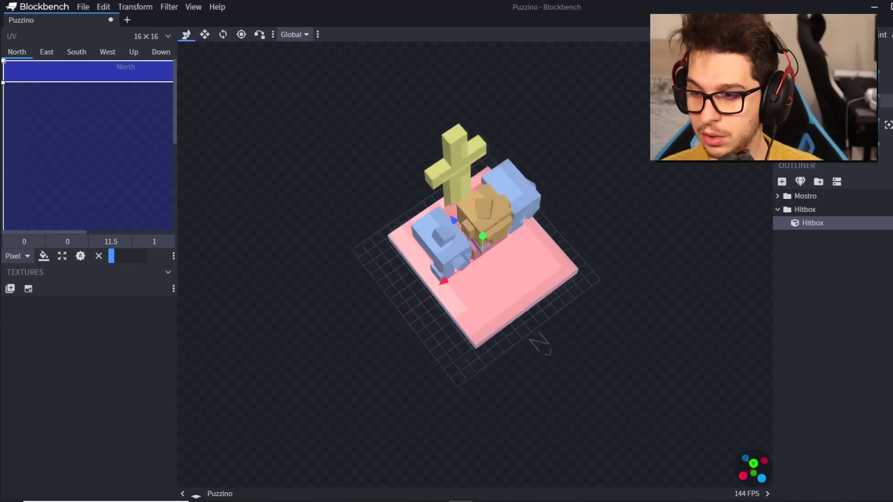
Narrow the Hitbox slab's depth and stretch it upward into a tall box that encloses the whole monster and its sword
click(205, 35)
mouse_move(497, 255)
mouse_down()
mouse_move(504, 253)
mouse_move(490, 251)
mouse_up()
drag(430, 252, 447, 251)
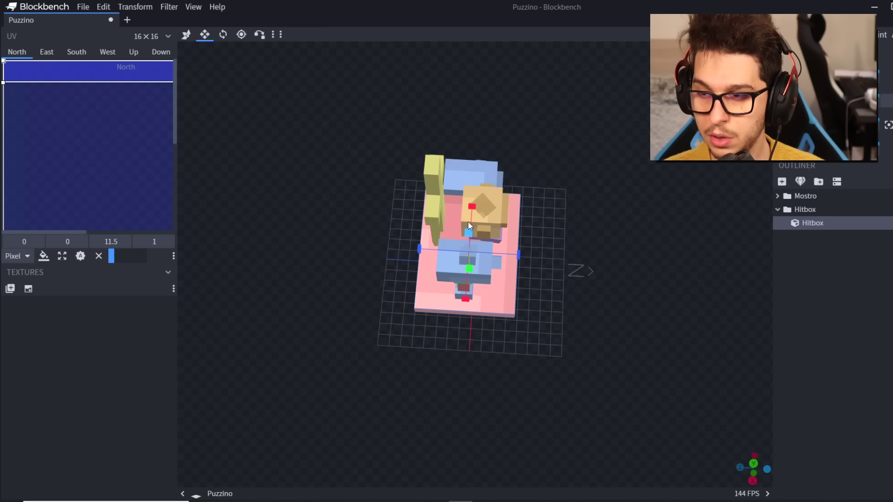
click(752, 471)
drag(486, 209, 472, 9)
drag(752, 472, 774, 473)
Make all faces of the Hitbox cube transparent
right_click(805, 223)
mouse_move(826, 332)
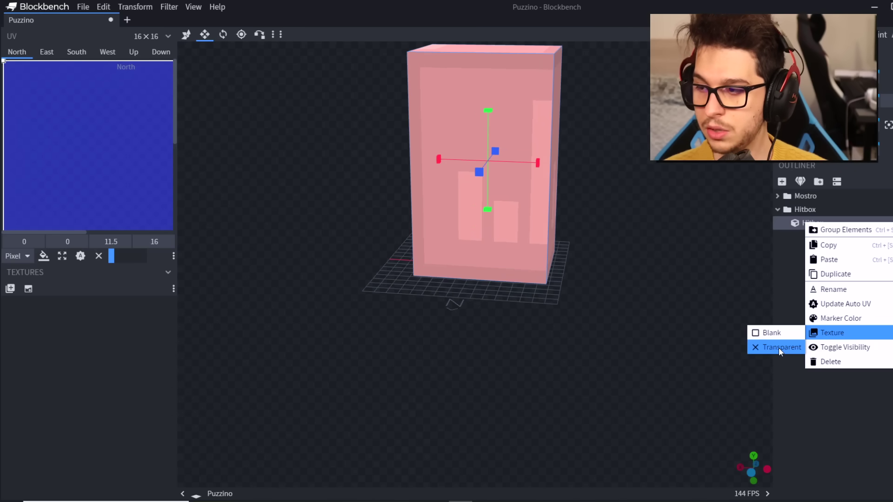
click(778, 347)
drag(753, 469, 740, 466)
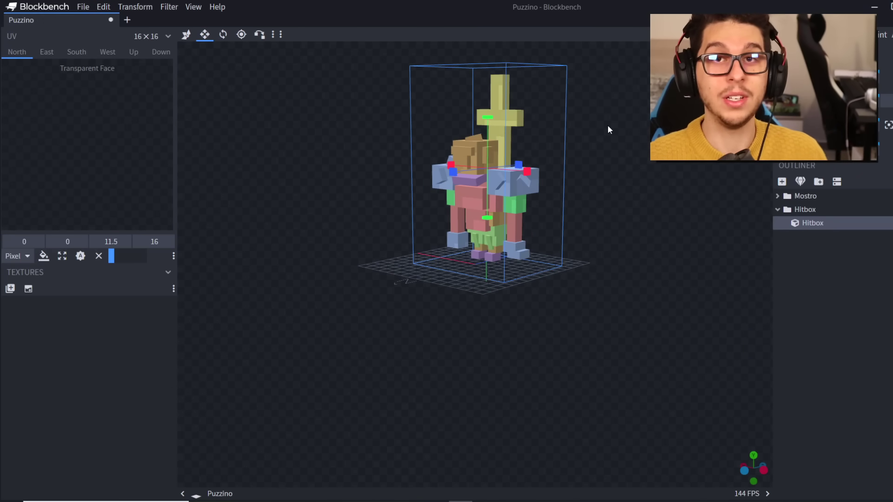
Create a texture template at resolution 16 for the Mostro group, with Rearrange UV, Box UV and Power-of-2 Size enabled
click(805, 196)
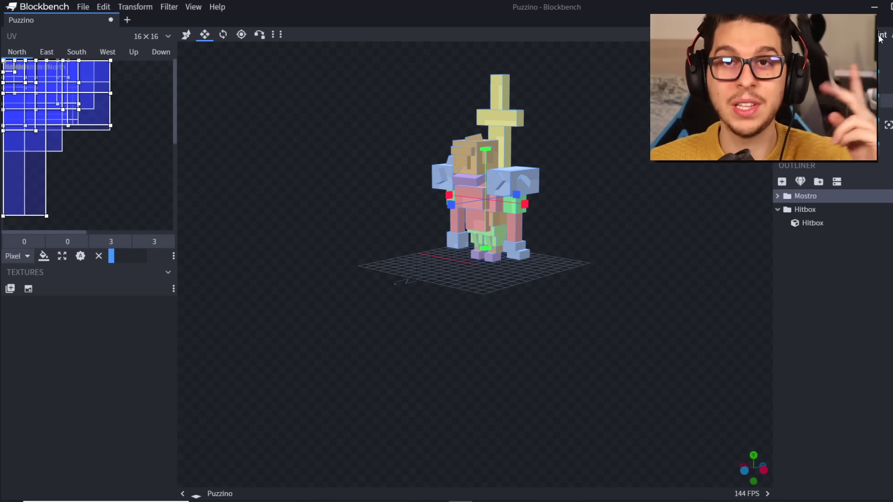
click(28, 289)
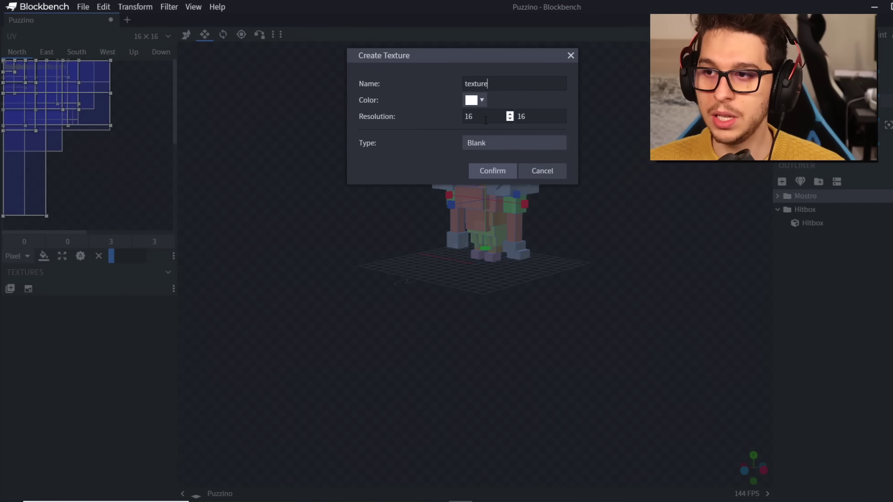
double_click(481, 119)
text(64)
drag(530, 116, 449, 115)
text(6128)
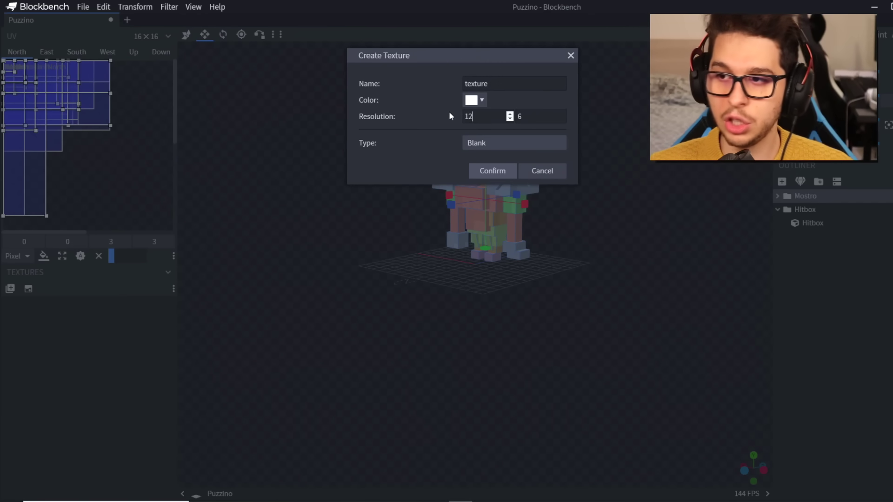
click(484, 143)
click(500, 167)
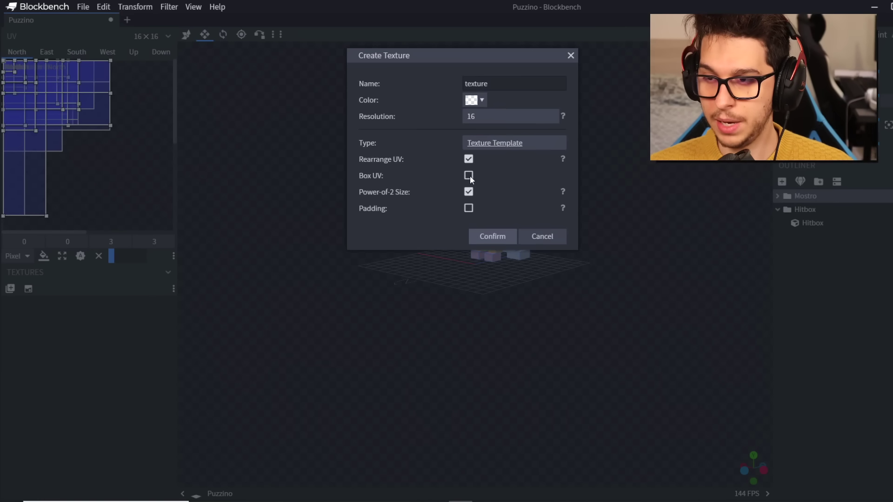
click(470, 175)
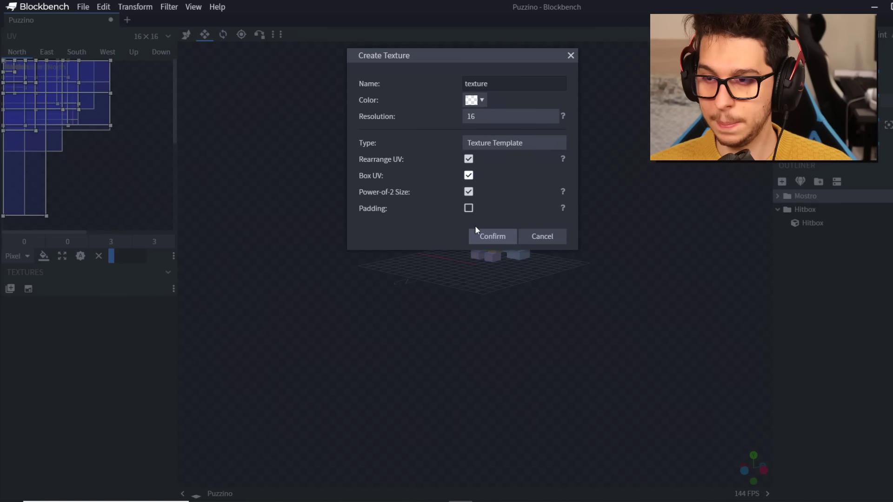
click(498, 236)
Set the paint colour to dark grey (0, 0, 20) and fill the front and one side of the lower torso
click(486, 269)
drag(487, 269, 411, 321)
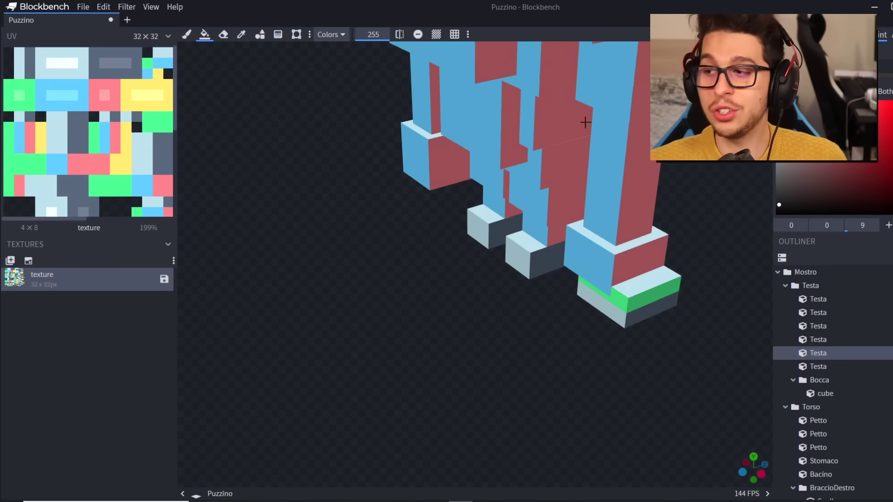
drag(779, 209, 779, 196)
click(486, 112)
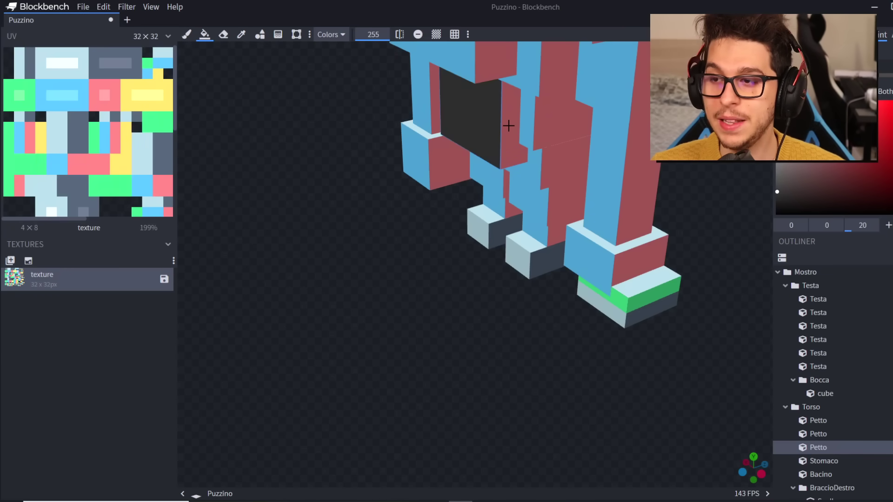
click(508, 125)
click(514, 173)
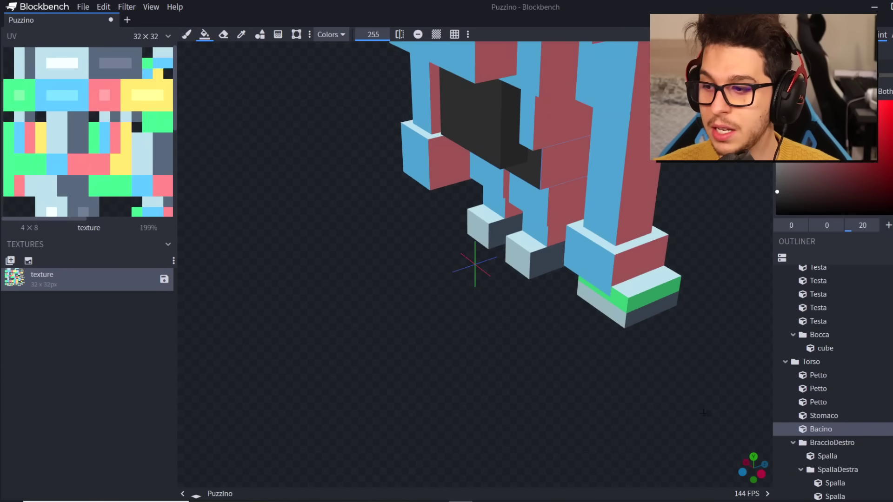
Fill the remaining front faces and the opposite side of the stomach and pelvis with dark grey
click(750, 470)
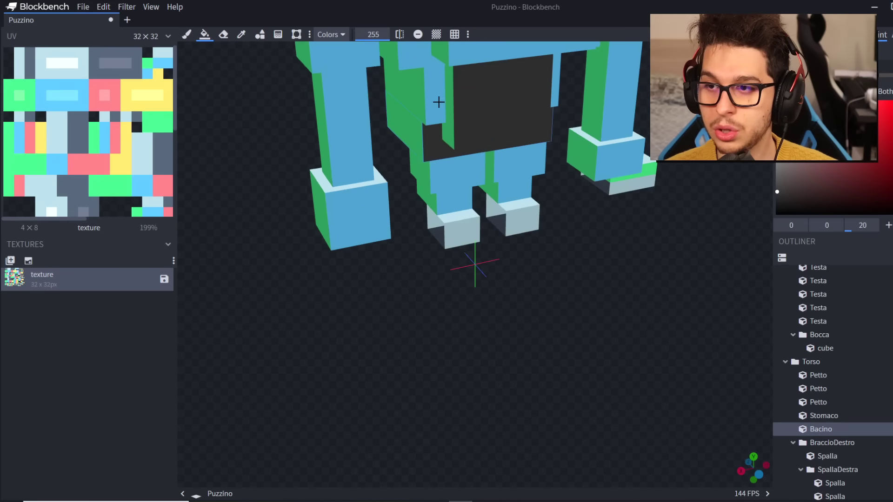
click(440, 102)
click(448, 105)
click(408, 96)
click(428, 136)
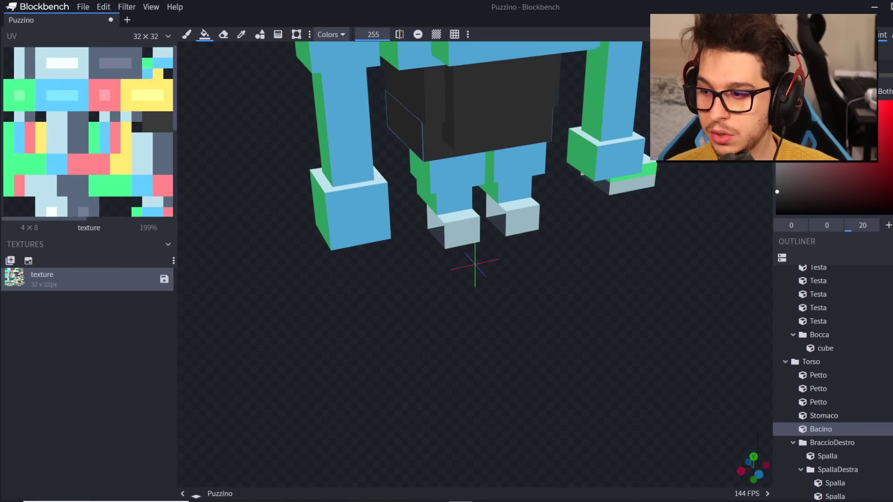
Fill the back faces of the Bacino and Stomaco cubes with the same dark grey
click(758, 473)
click(433, 165)
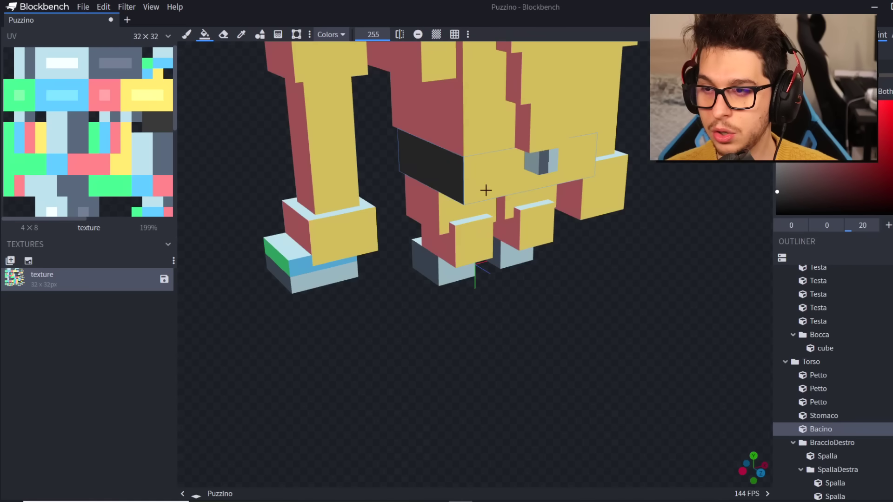
click(486, 190)
click(446, 148)
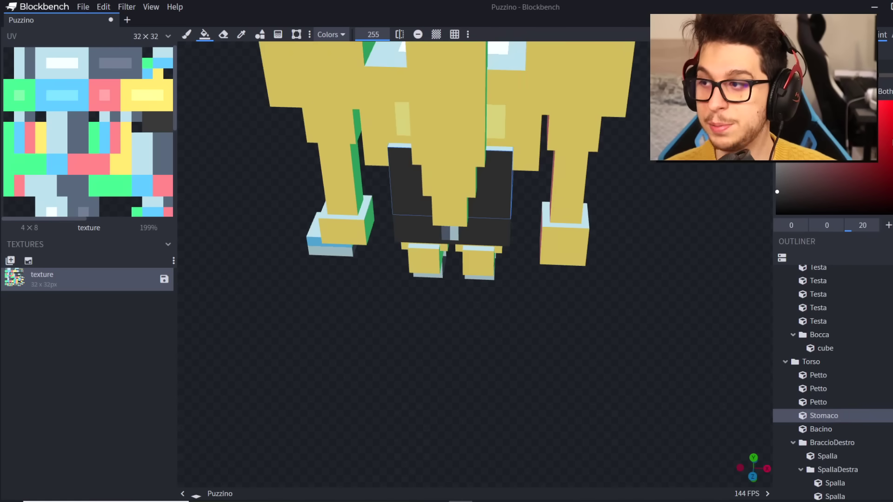
Set the paint colour to cyan (189, 91, 91) and fill the blade cubes of the Spada sword
click(891, 111)
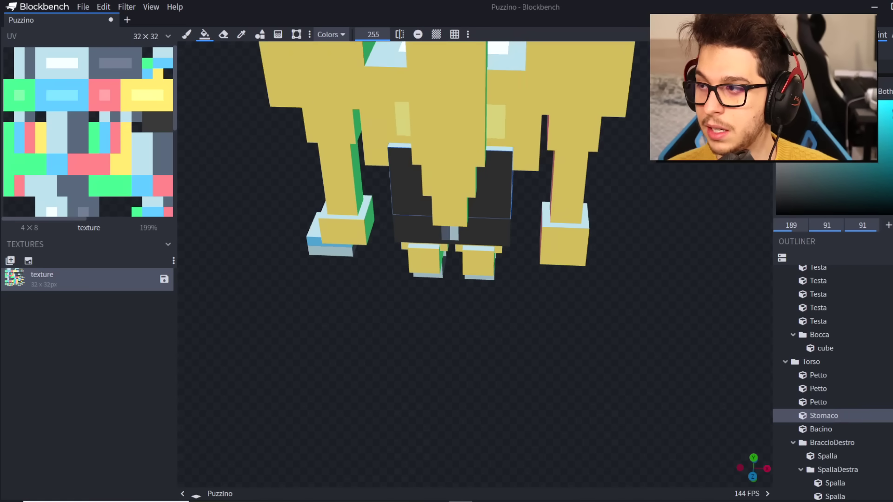
click(434, 105)
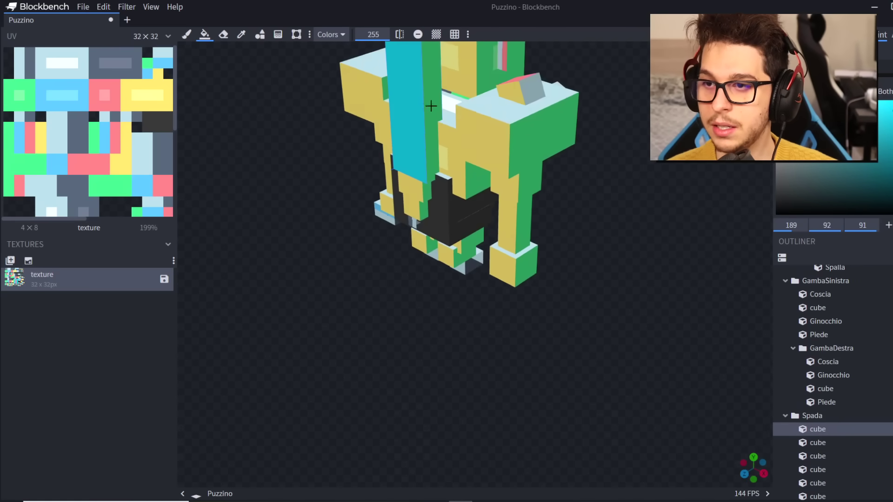
click(429, 208)
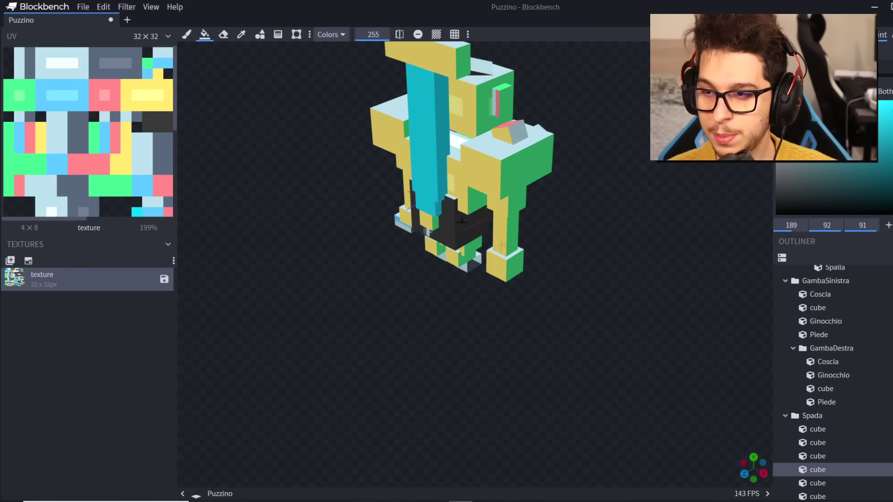
drag(389, 208, 540, 191)
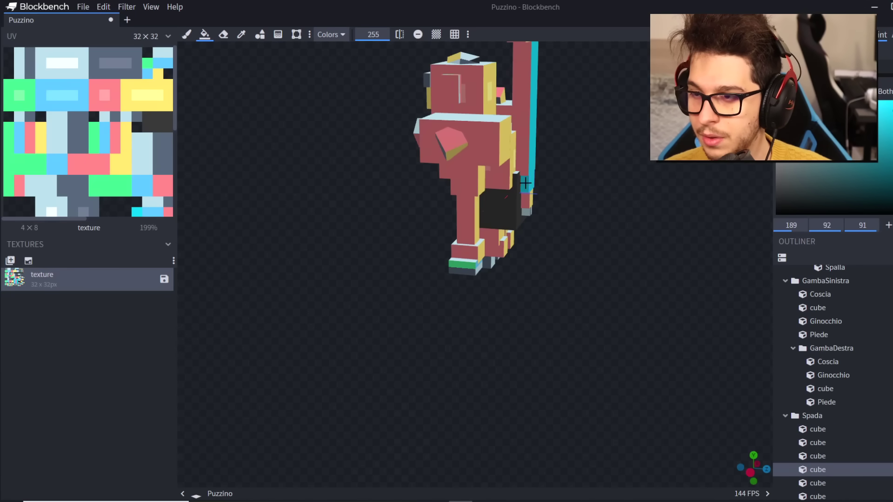
click(516, 147)
middle_drag(516, 148, 535, 167)
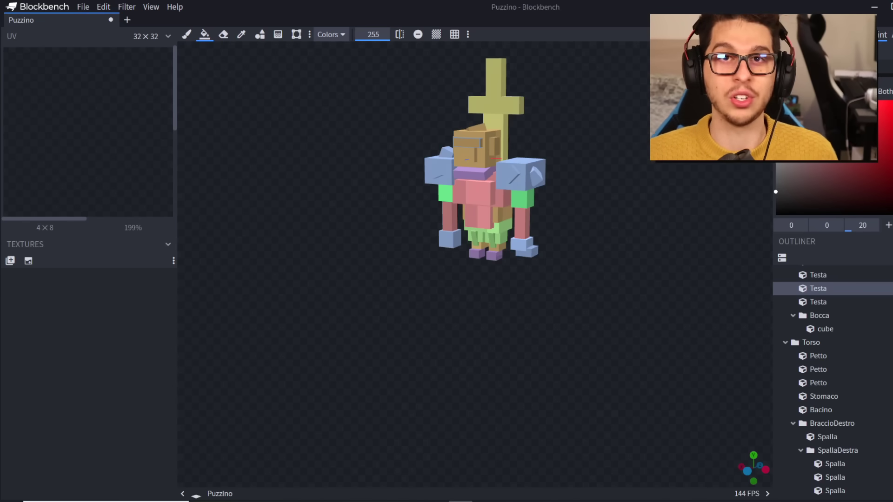
Collapse the Mostro group in the outliner
drag(758, 478, 746, 437)
scroll(816, 274, up, 1)
click(777, 272)
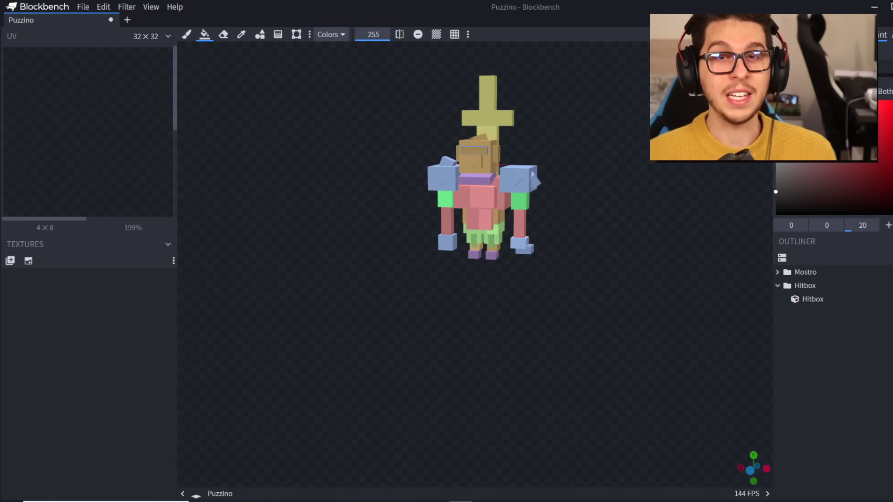